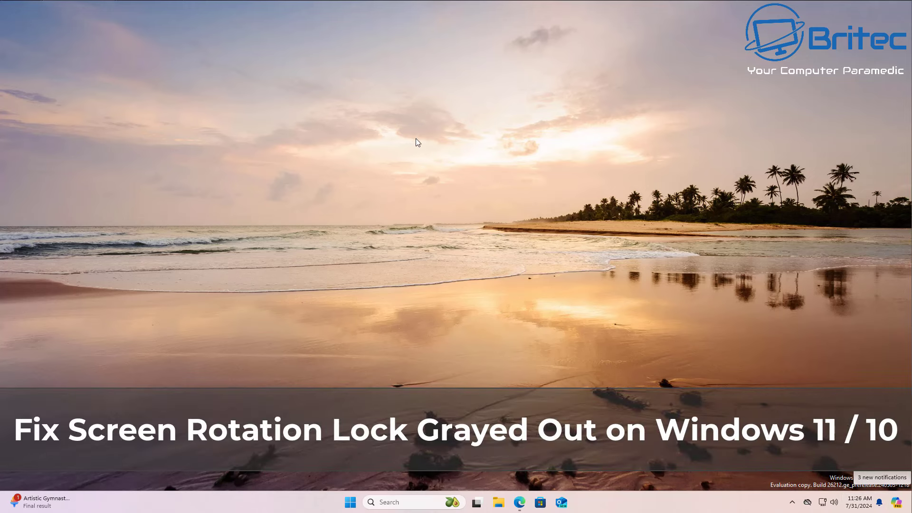
Step: Check the display orientation setting in Display settings, finding it greyed out
right_click(415, 139)
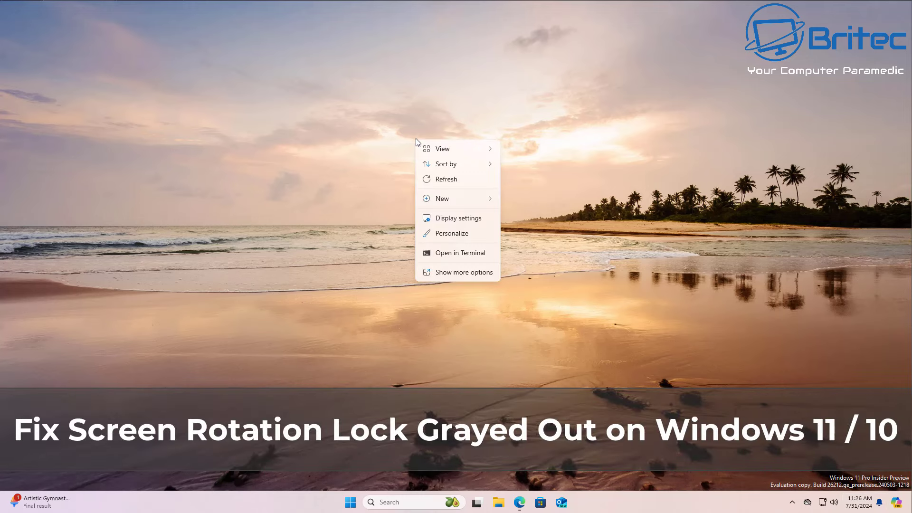
left_click(465, 219)
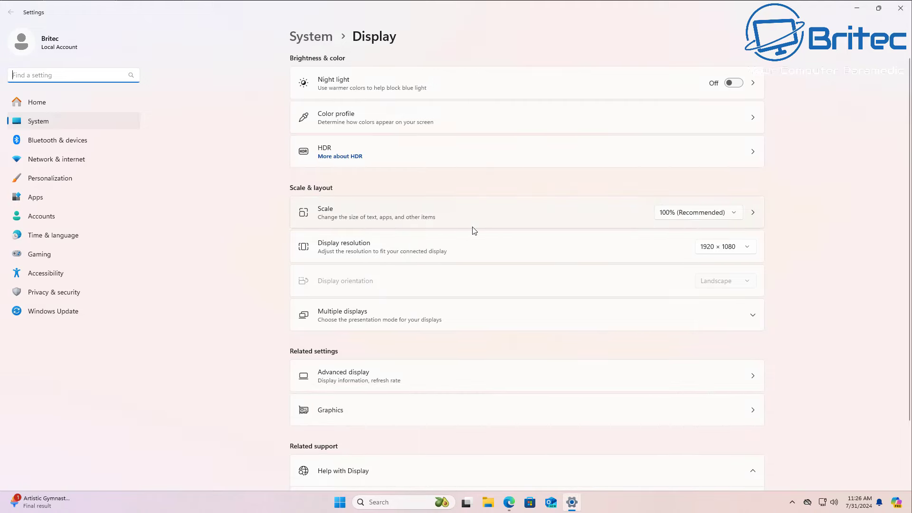
left_click(328, 283)
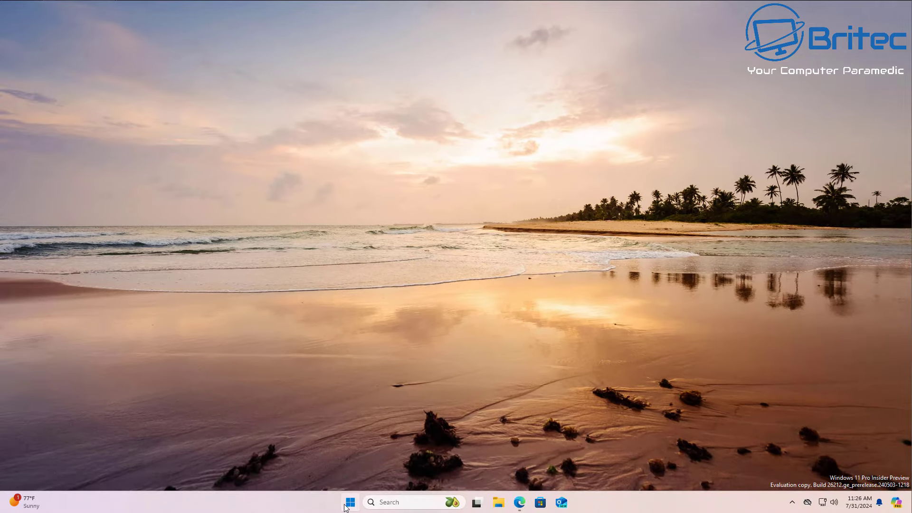
Step: Open the Services tool maximized and scroll to the Sensor Monitoring Service
left_click(345, 507)
type("serv")
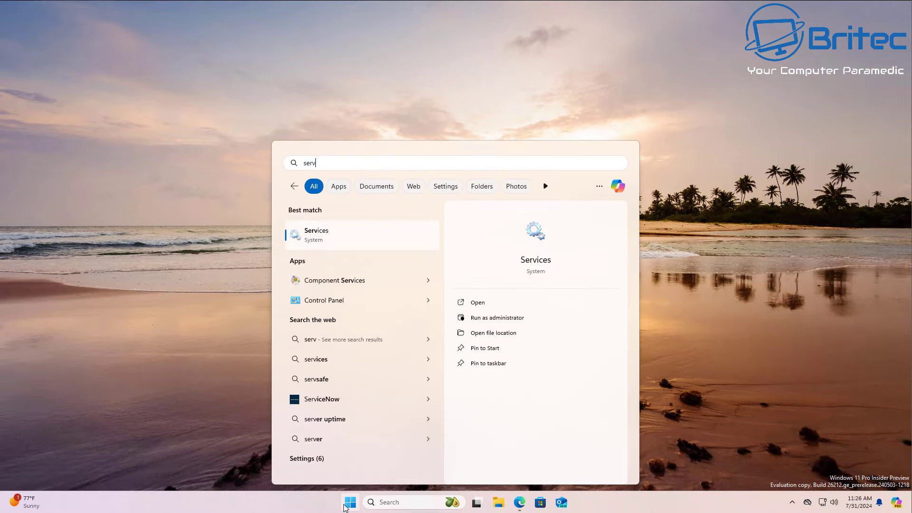
type("ices")
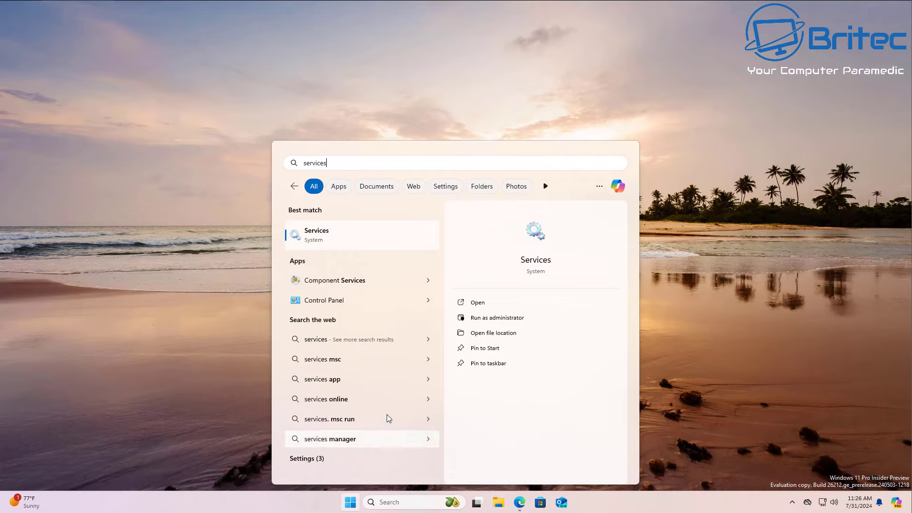
left_click(329, 244)
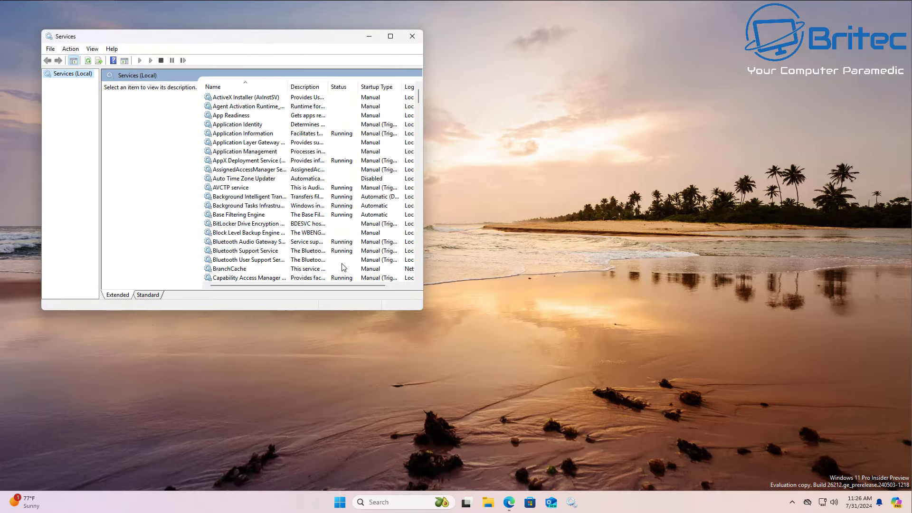
left_click(390, 37)
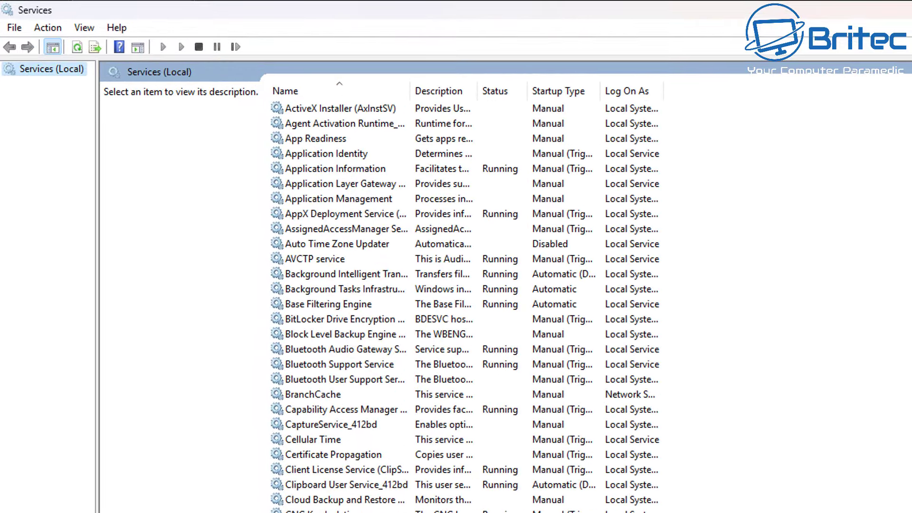
scroll(465, 304, "down", 20)
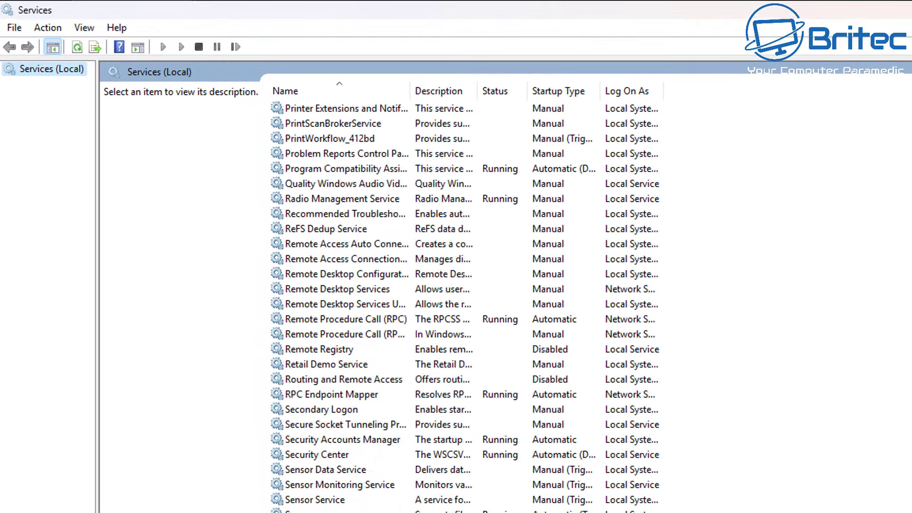
scroll(466, 304, "up", 1)
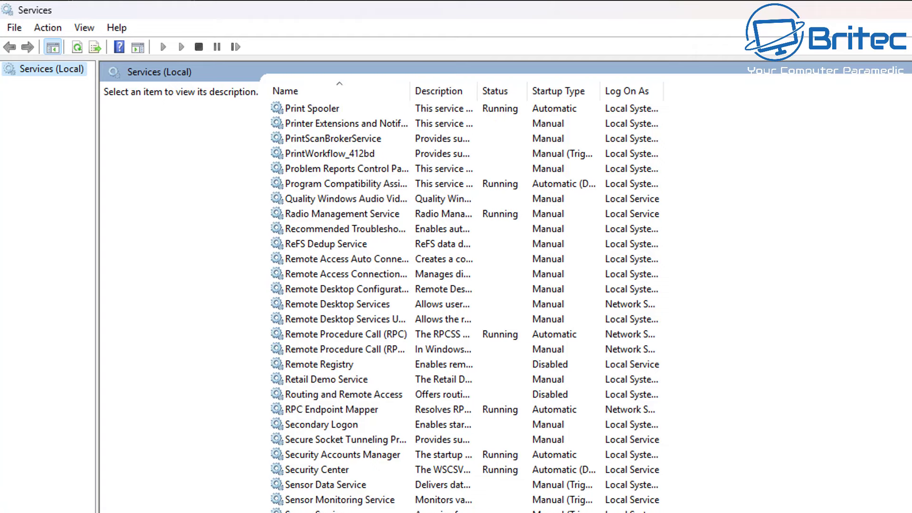
scroll(466, 304, "down", 1)
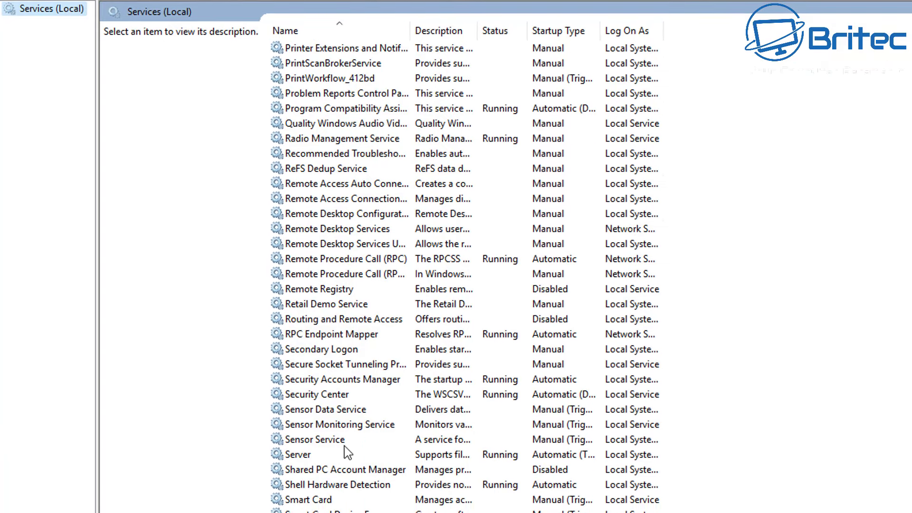
Step: Set the Sensor Monitoring Service to Automatic startup, start it, and apply the change
double_click(354, 424)
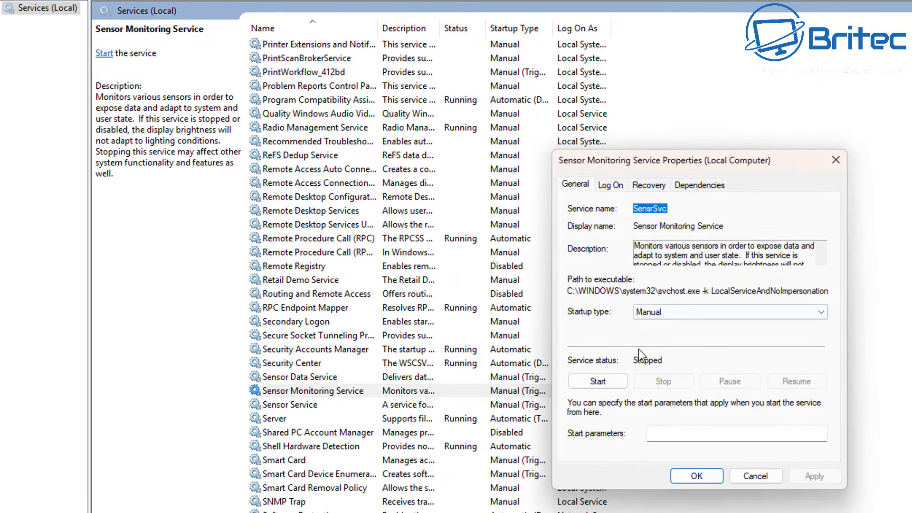
left_click(723, 311)
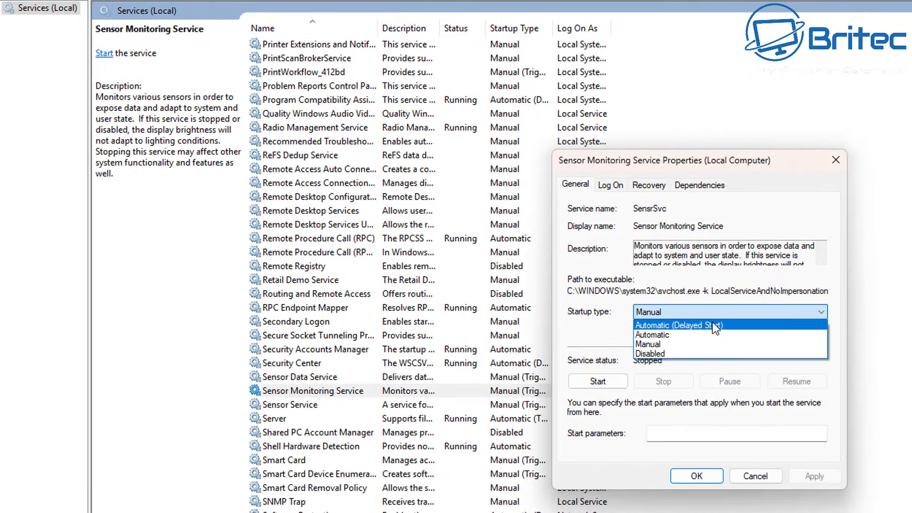
left_click(707, 340)
left_click(600, 382)
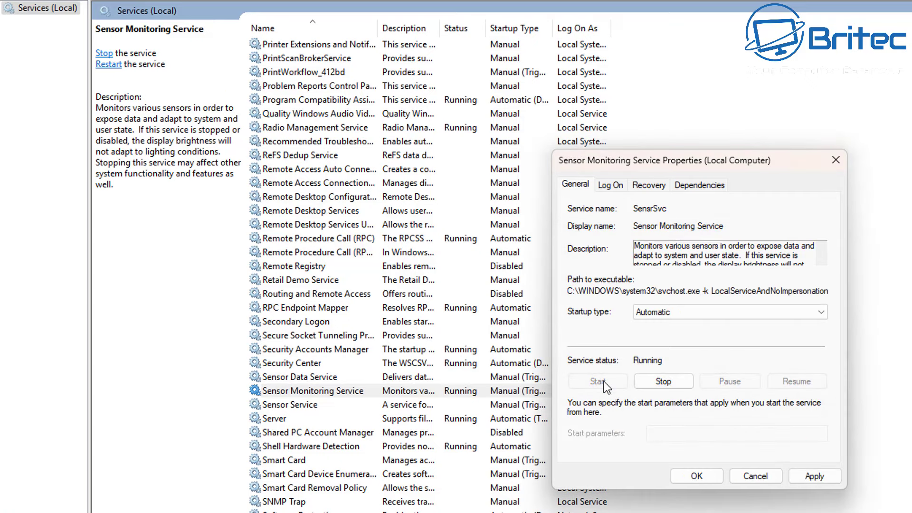
left_click(814, 475)
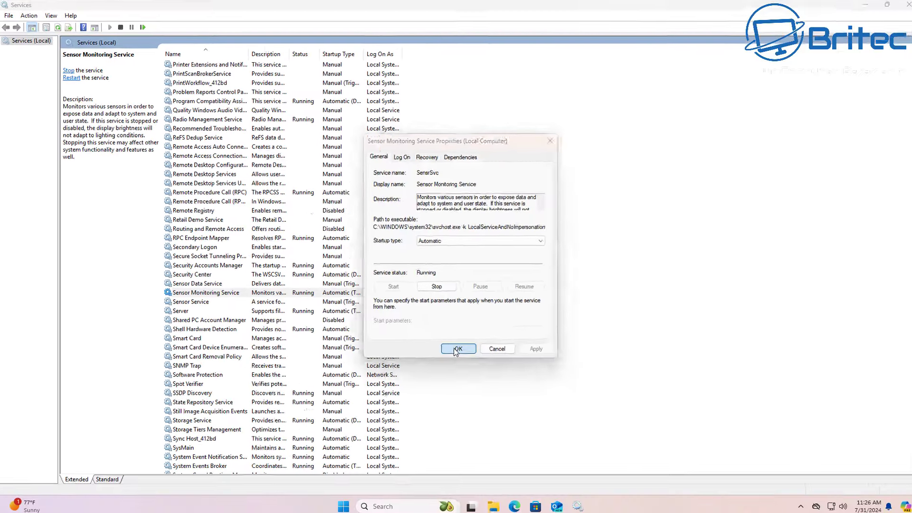
left_click(616, 434)
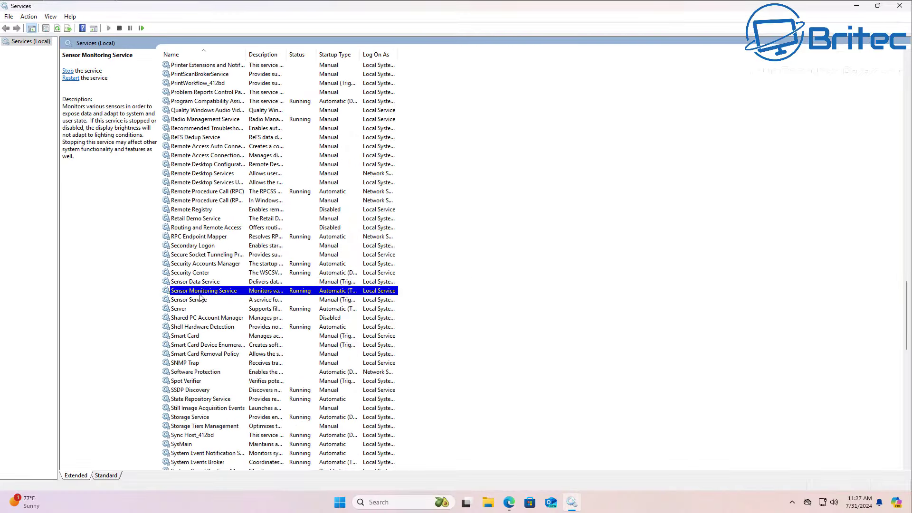
Step: Minimize Services, review the Other troubleshooters list in troubleshoot settings, then close Settings
left_click(860, 9)
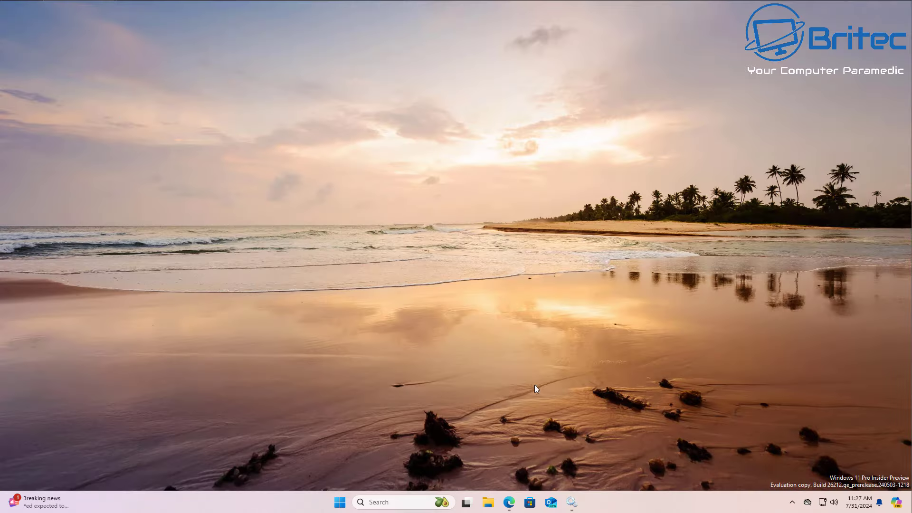
left_click(341, 503)
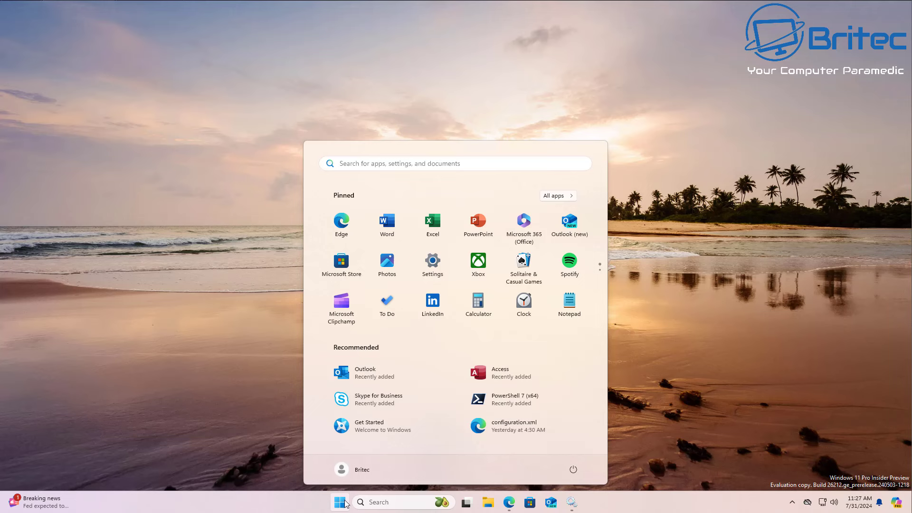
type("tro")
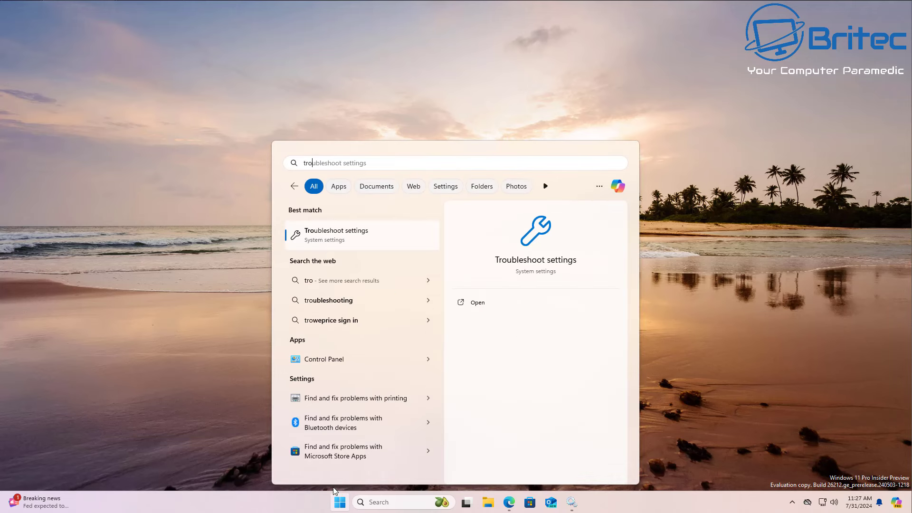
type("uble")
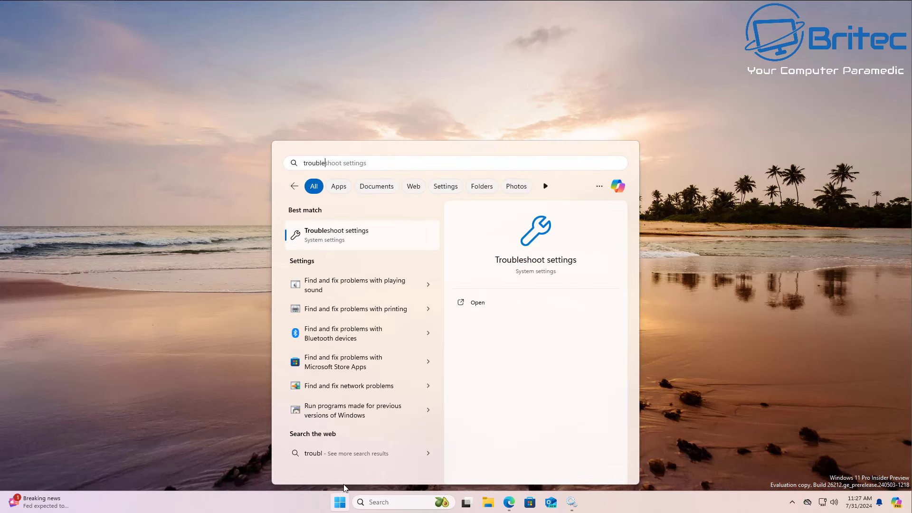
left_click(347, 244)
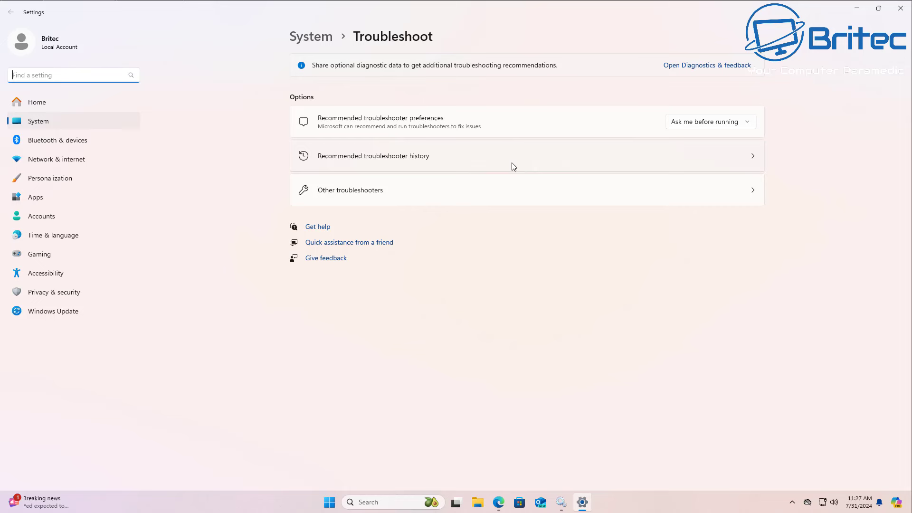
left_click(375, 191)
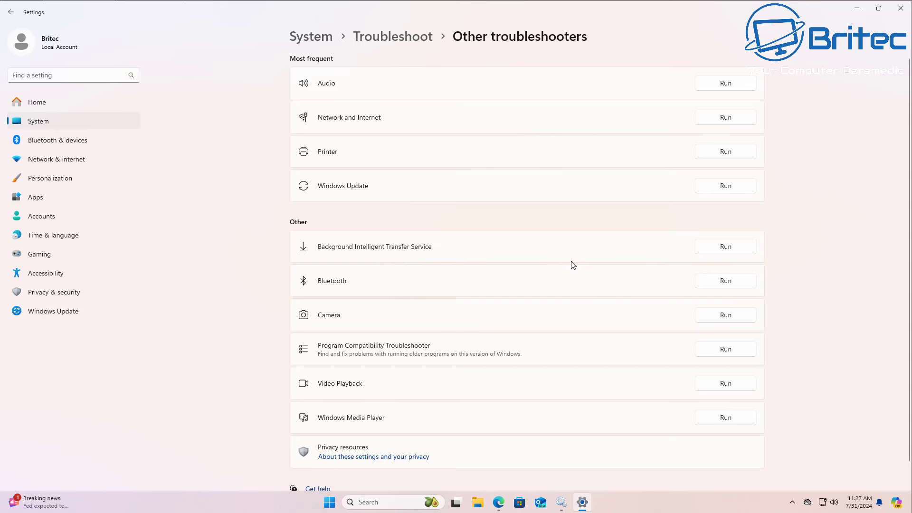
scroll(573, 265, "down", 1)
scroll(573, 265, "up", 1)
left_click(902, 10)
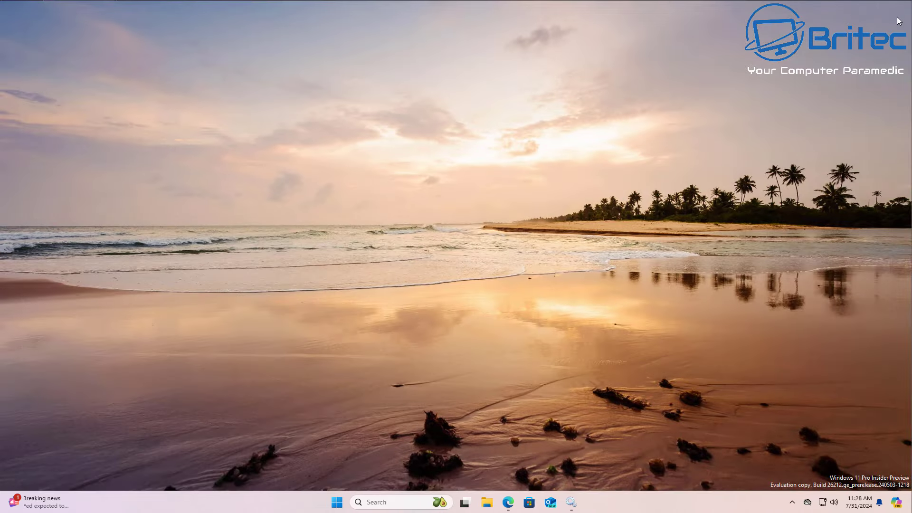
Step: Launch the SensorDiagnosticTablet.diagcab troubleshooter from the Downloads folder
left_click(488, 503)
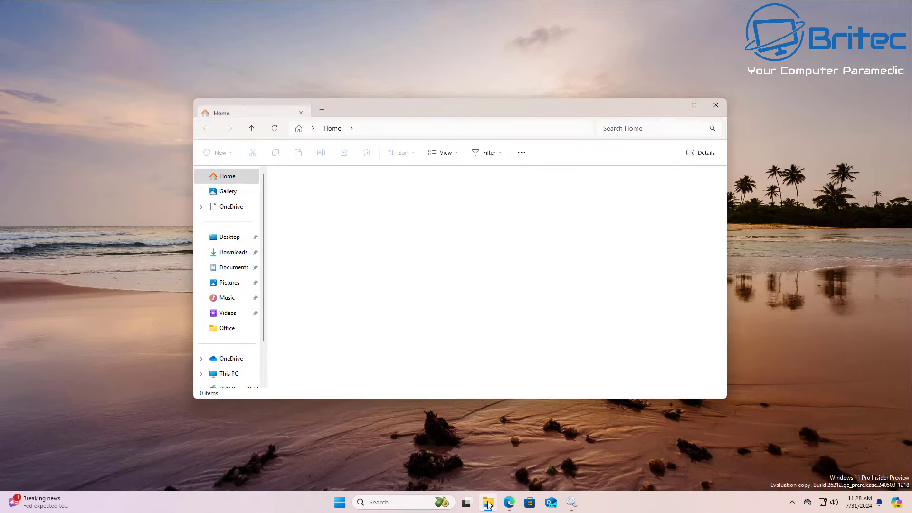
left_click(224, 259)
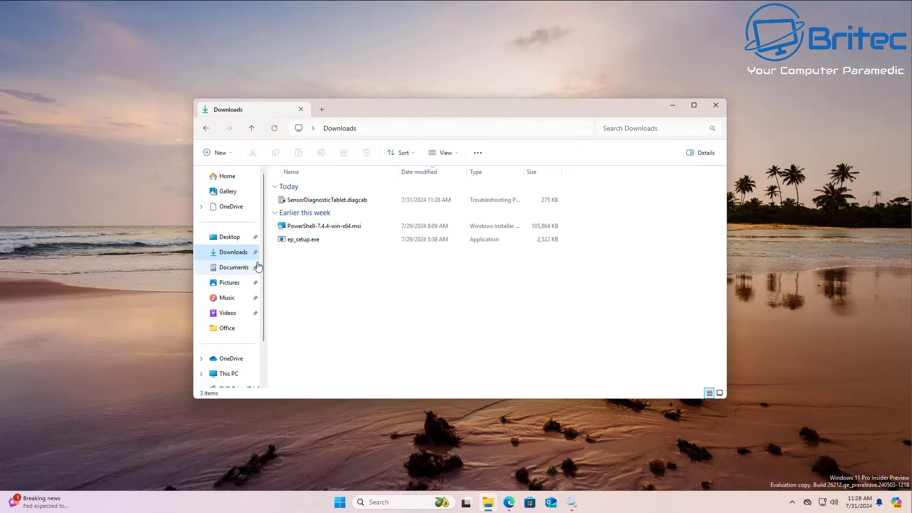
double_click(351, 204)
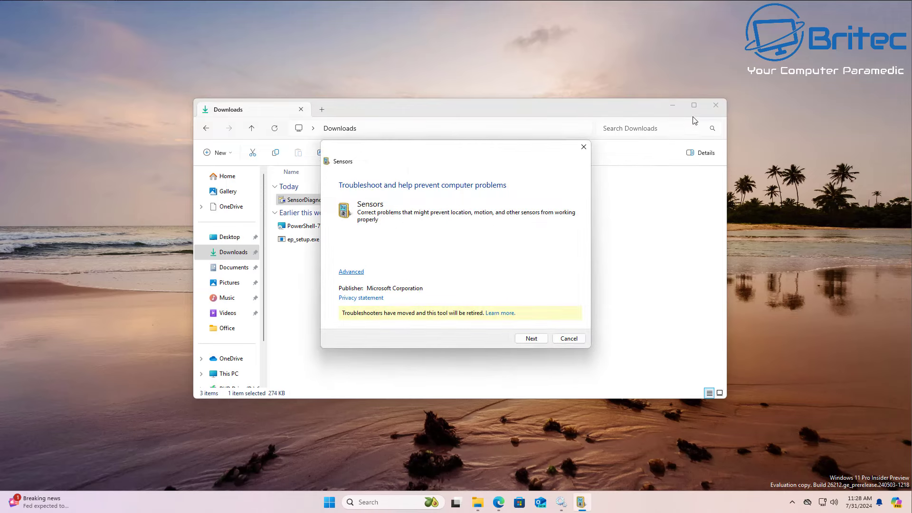
Step: Turn on Windows Location in the Sensors troubleshooter, letting Windows Update download the files
left_click(709, 111)
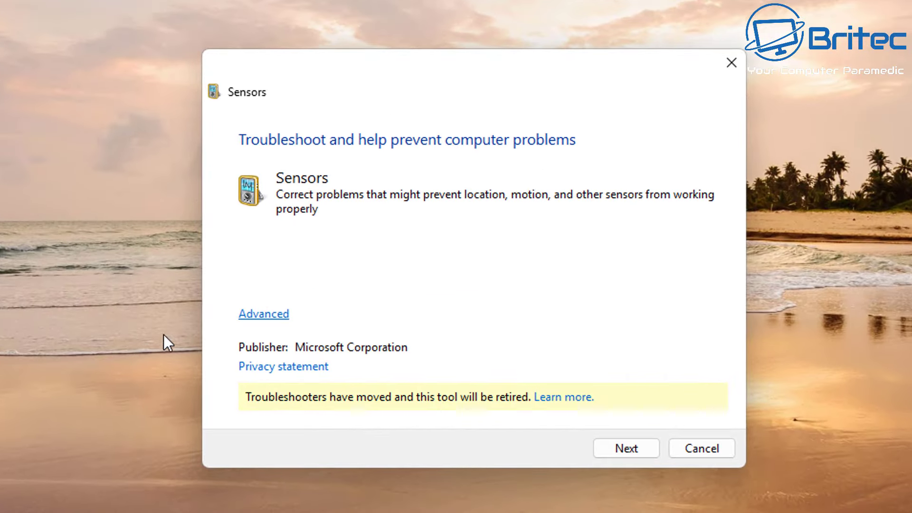
left_click(272, 316)
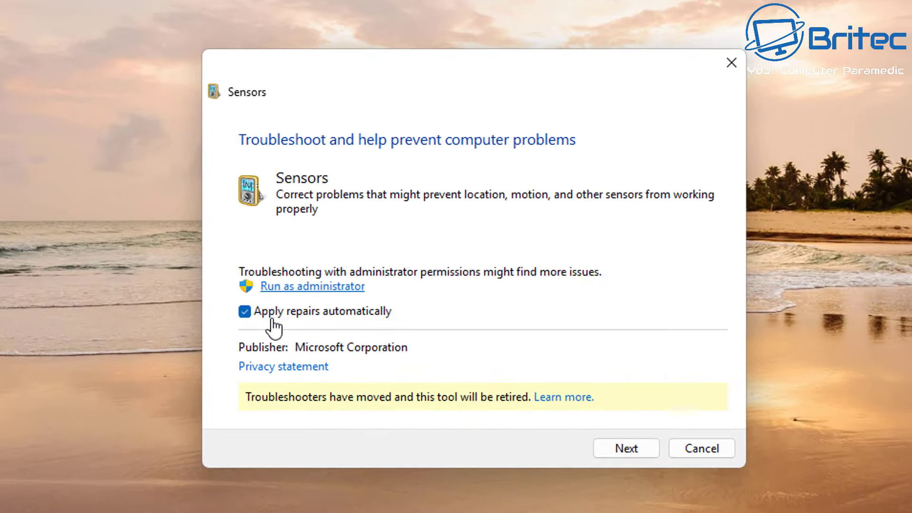
left_click(626, 448)
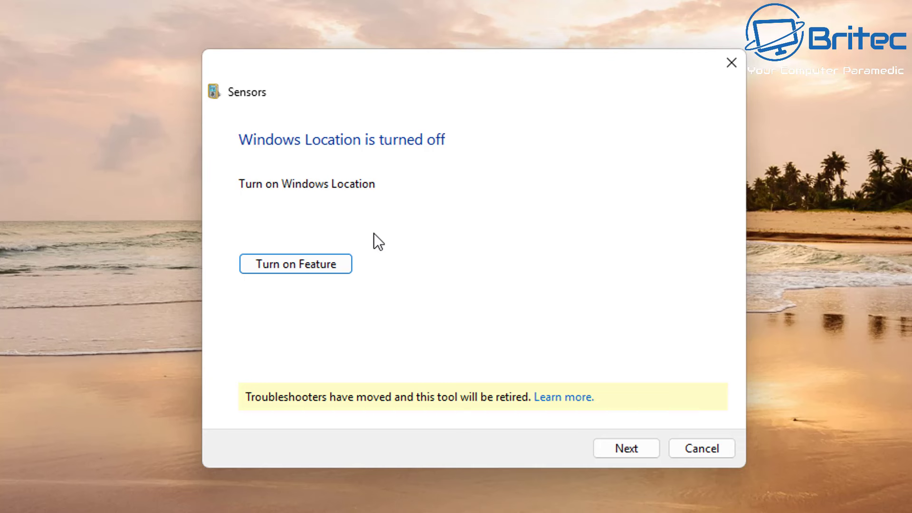
left_click(281, 265)
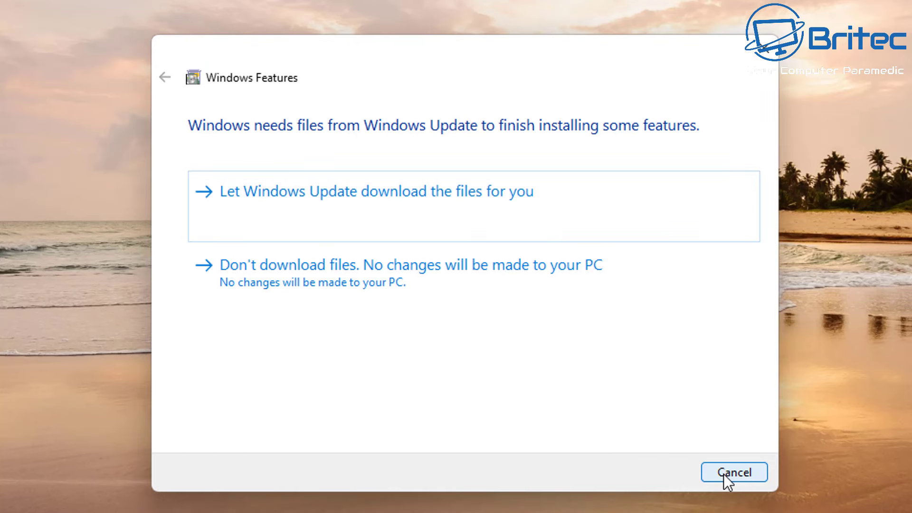
left_click(473, 204)
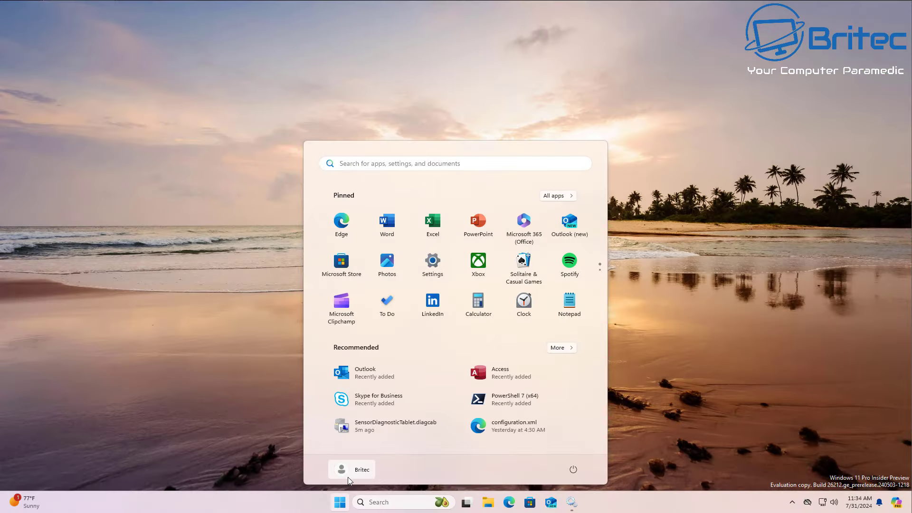
Step: Launch Registry Editor with admin approval and expand HKEY_LOCAL_MACHINE\SOFTWARE
type("regedit")
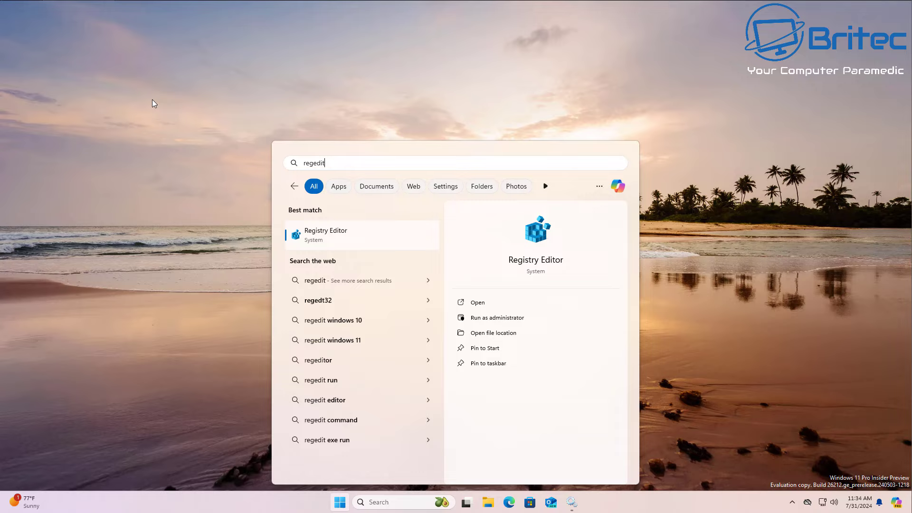
left_click(339, 236)
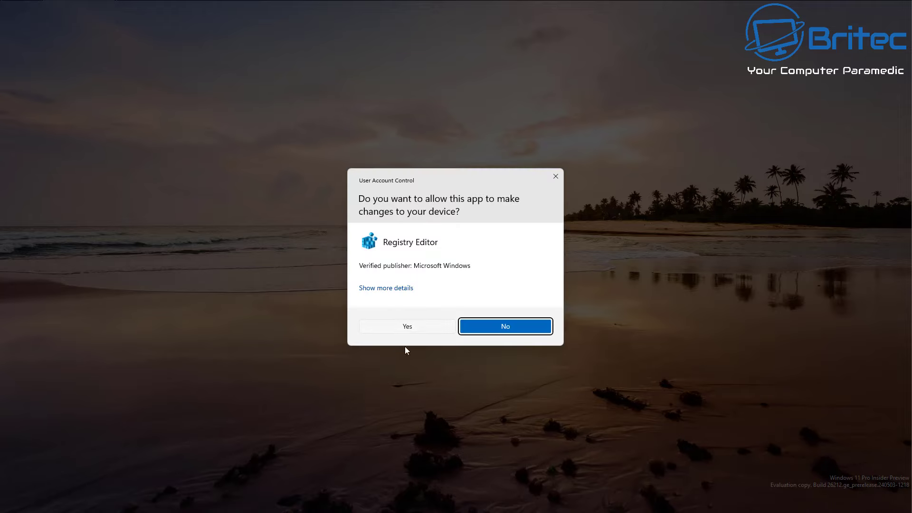
left_click(407, 326)
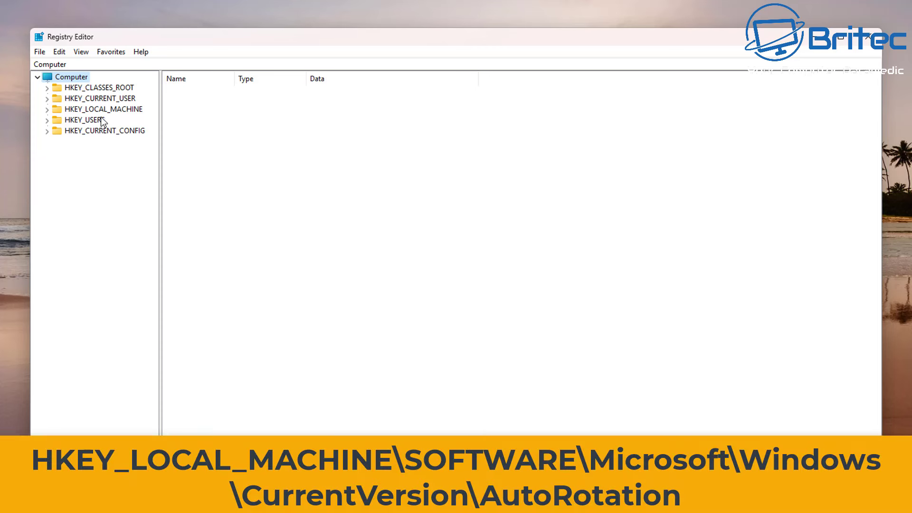
left_click(107, 111)
left_click(48, 109)
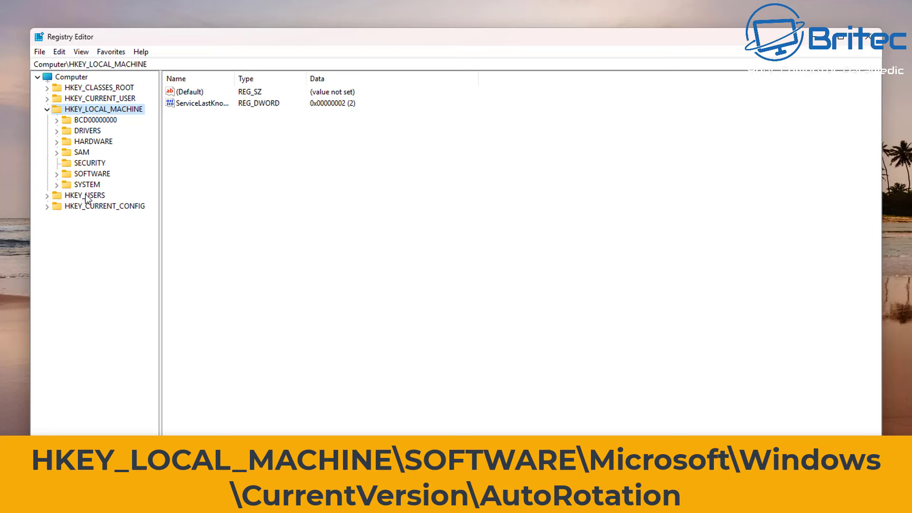
left_click(92, 174)
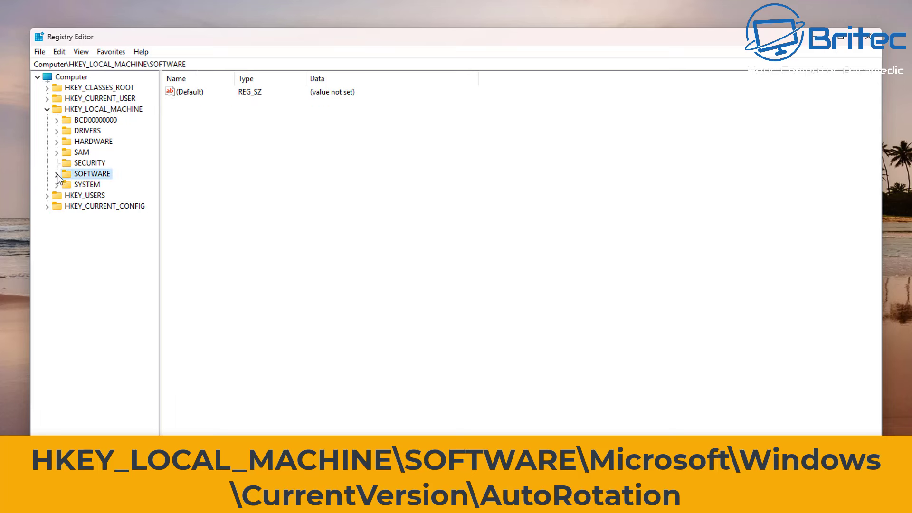
left_click(57, 174)
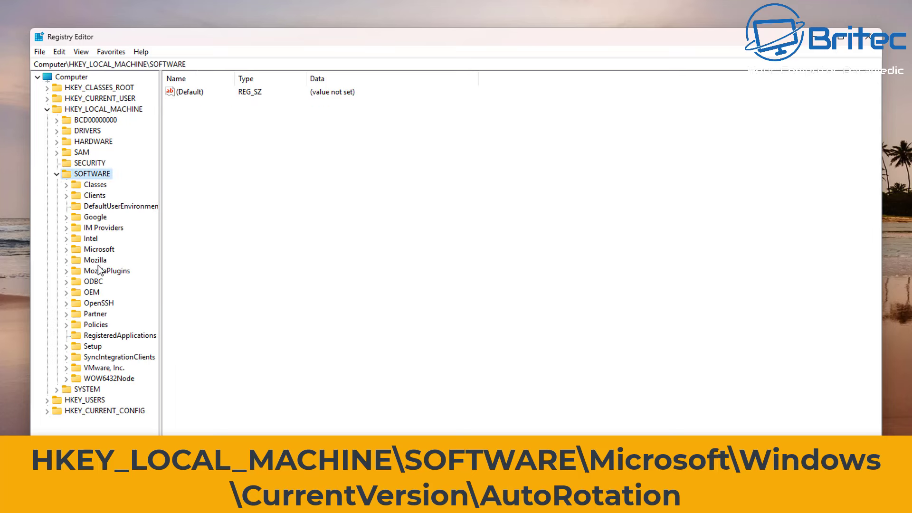
Step: Expand Microsoft > Windows > CurrentVersion, widening the key tree to show full names
left_click(100, 250)
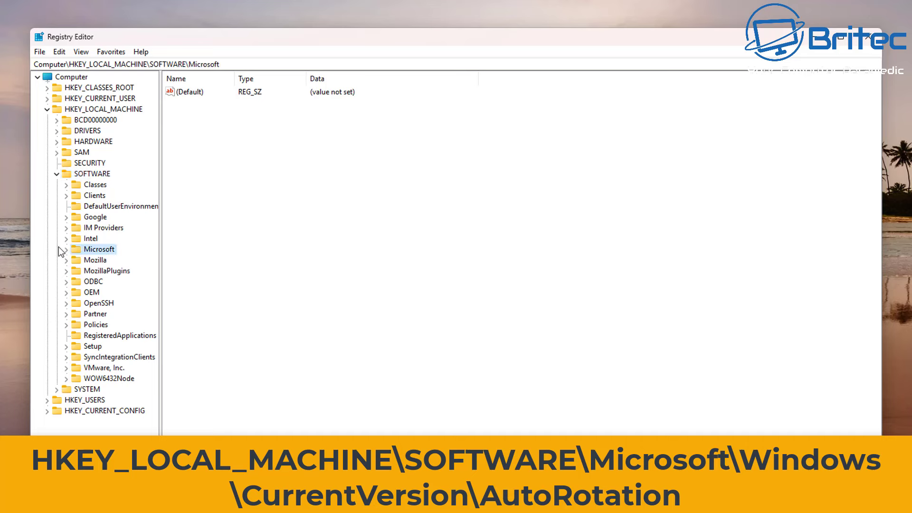
left_click(66, 249)
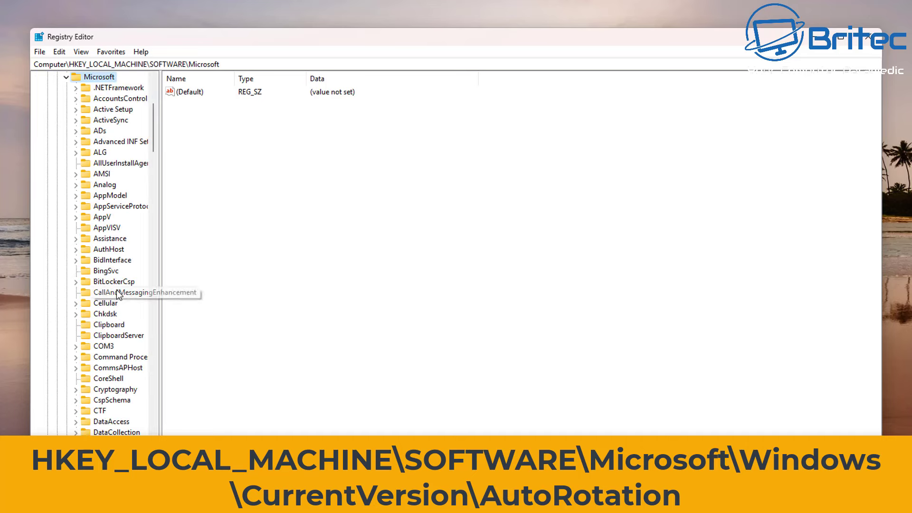
scroll(113, 309, "down", 4)
scroll(111, 423, "down", 20)
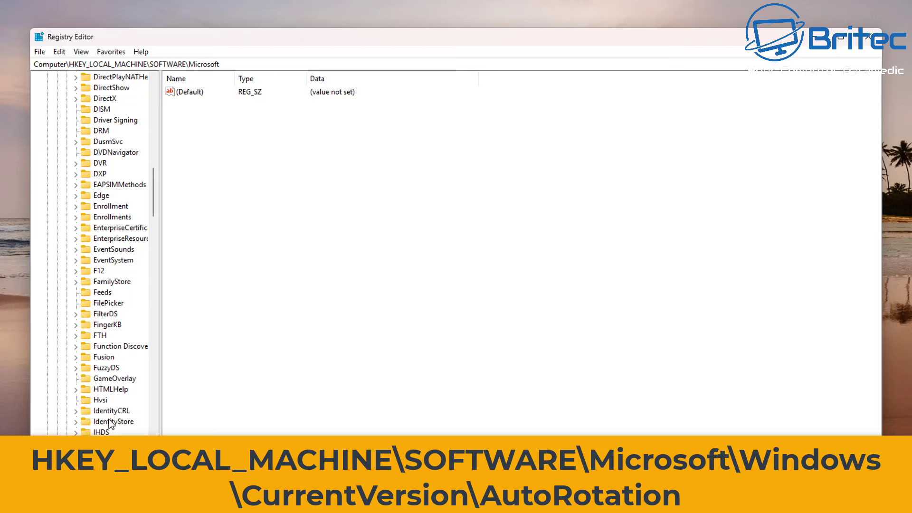
scroll(112, 423, "down", 20)
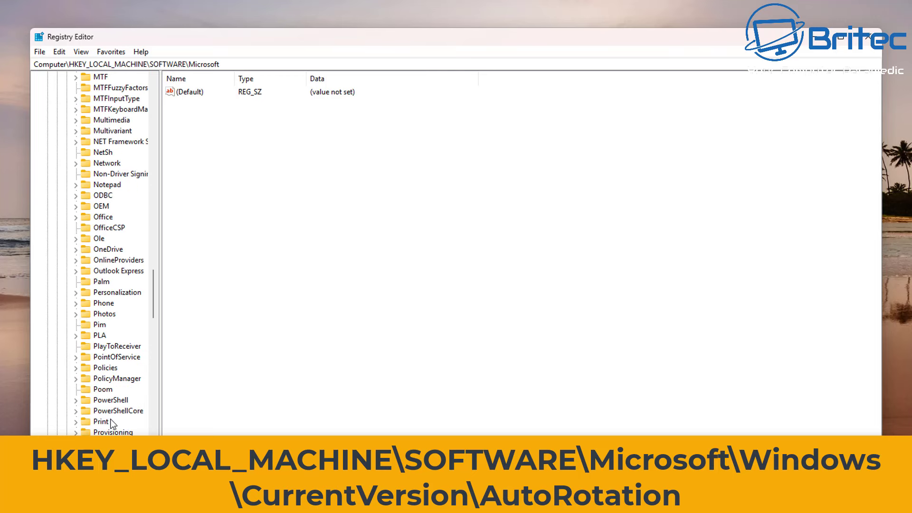
scroll(114, 423, "down", 13)
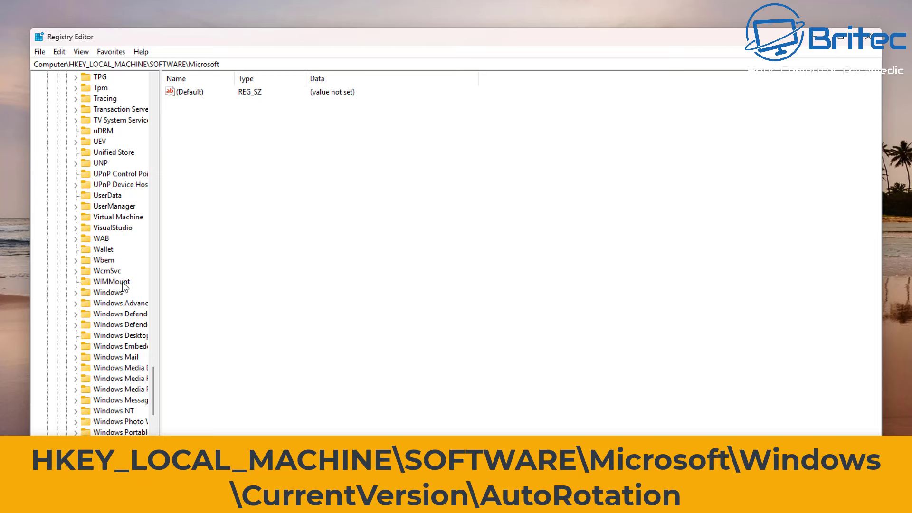
left_click(107, 293)
left_click(76, 293)
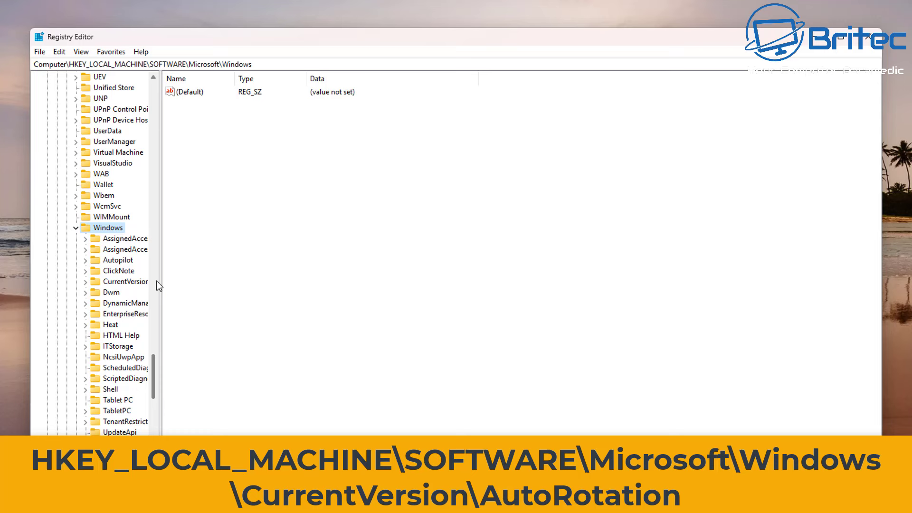
left_click_drag(161, 279, 204, 285)
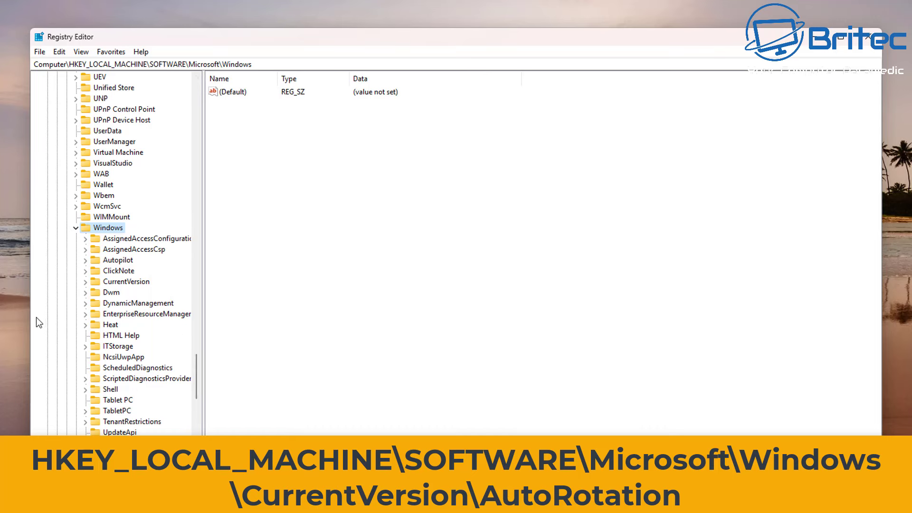
left_click(120, 283)
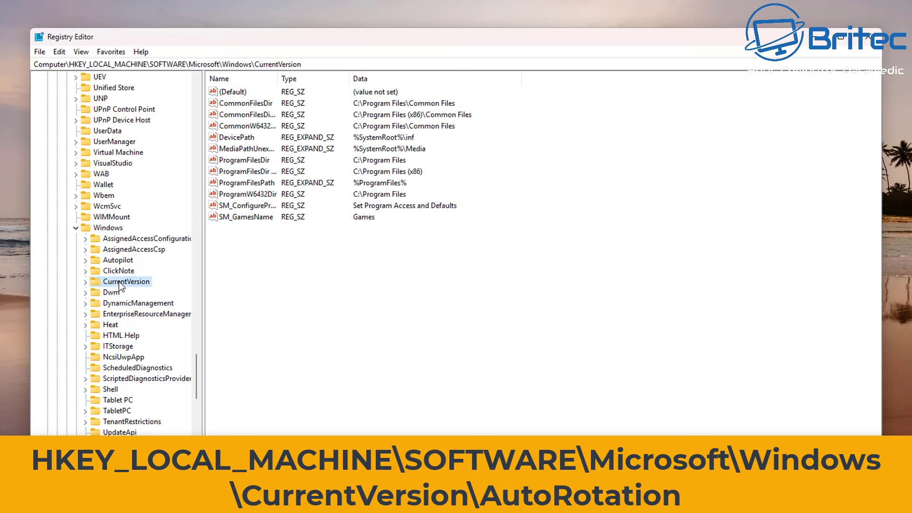
left_click(86, 282)
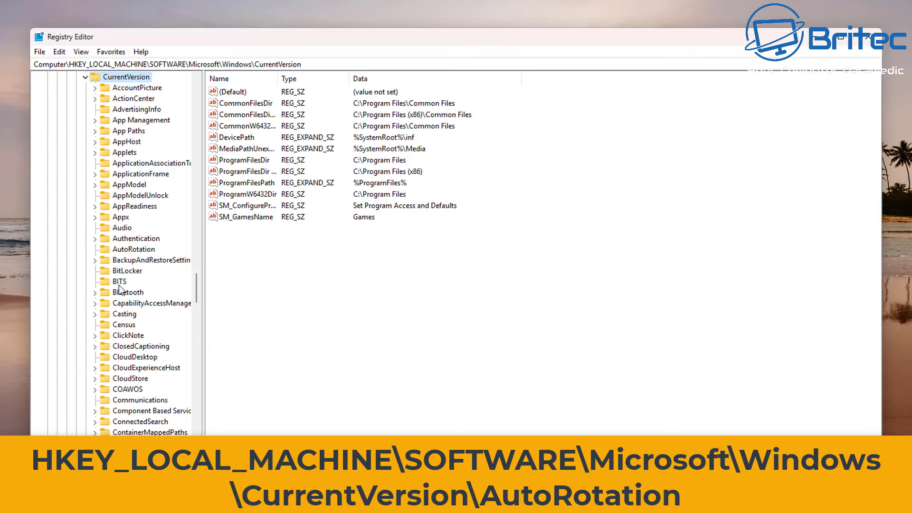
Step: Open the AutoRotation key and confirm the Enable value is 1
left_click(138, 251)
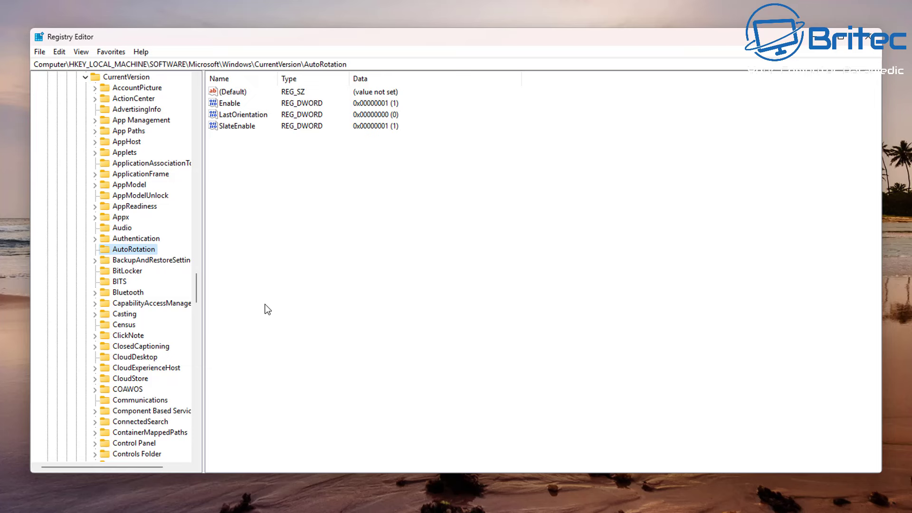
left_click(250, 106)
left_click(237, 105)
double_click(236, 109)
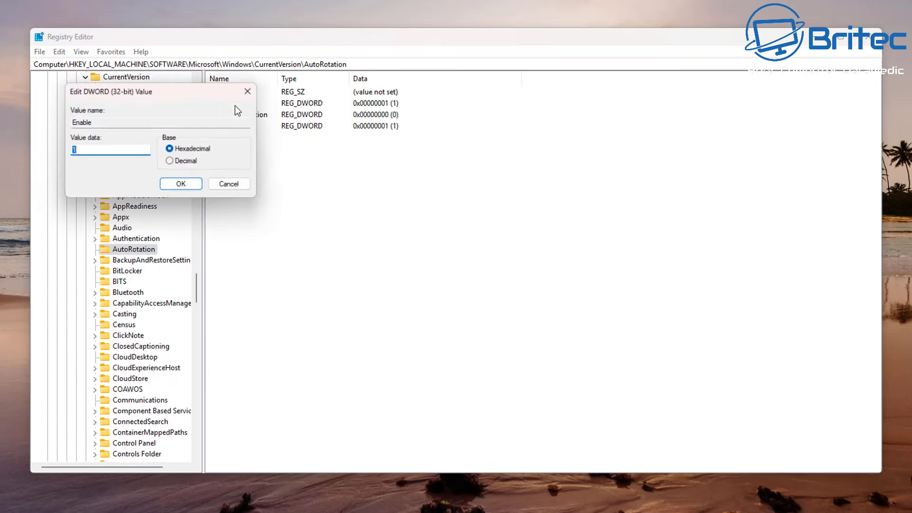
left_click_drag(208, 96, 364, 164)
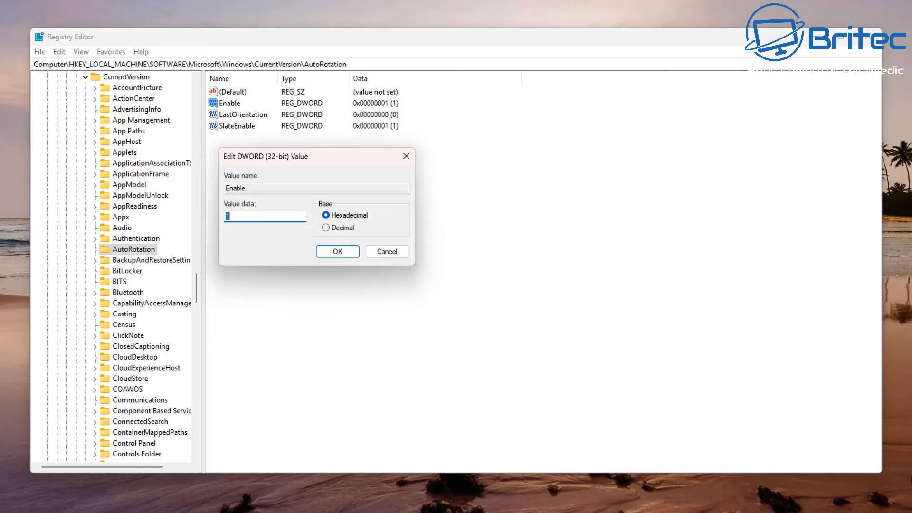
left_click(337, 253)
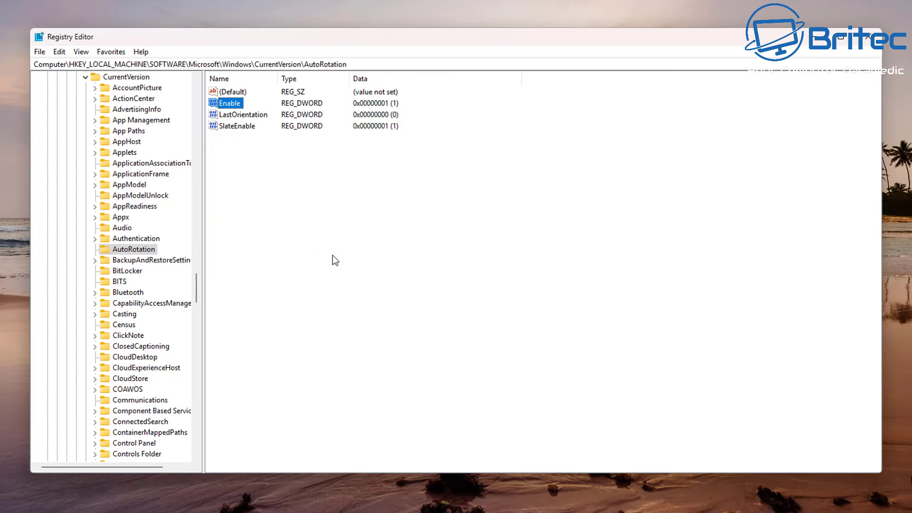
Step: Check that LastOrientation is 0, leaving it unchanged
left_click(262, 116)
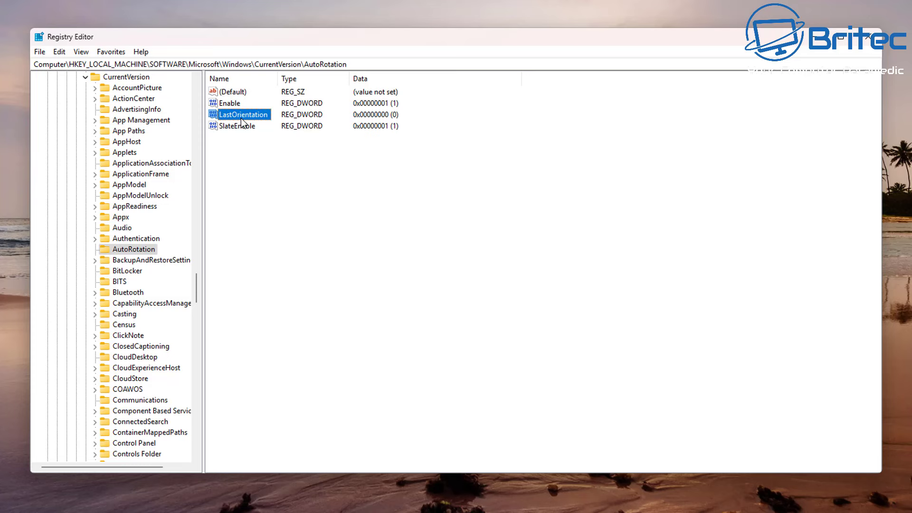
double_click(262, 116)
left_click_drag(190, 89, 335, 141)
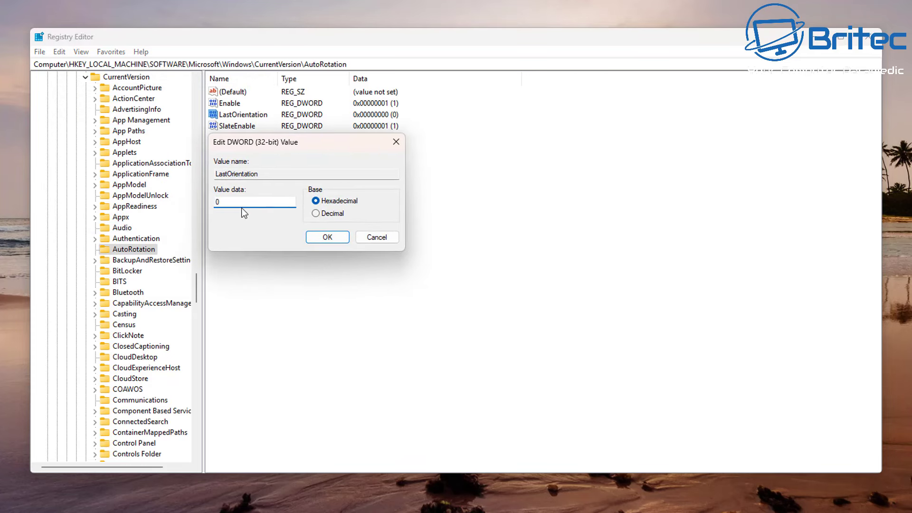
left_click(388, 240)
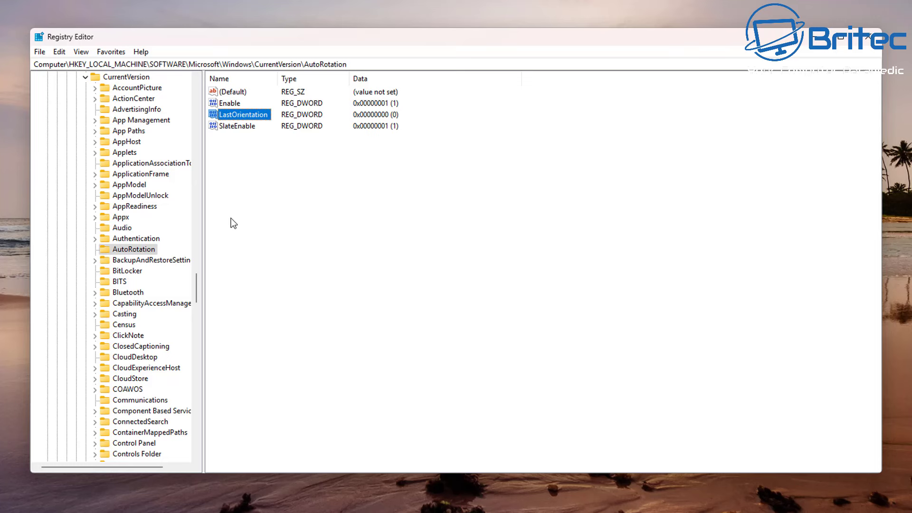
Step: Create a new DWORD (32-bit) value named SensorPresent in AutoRotation
right_click(250, 163)
mouse_move(274, 172)
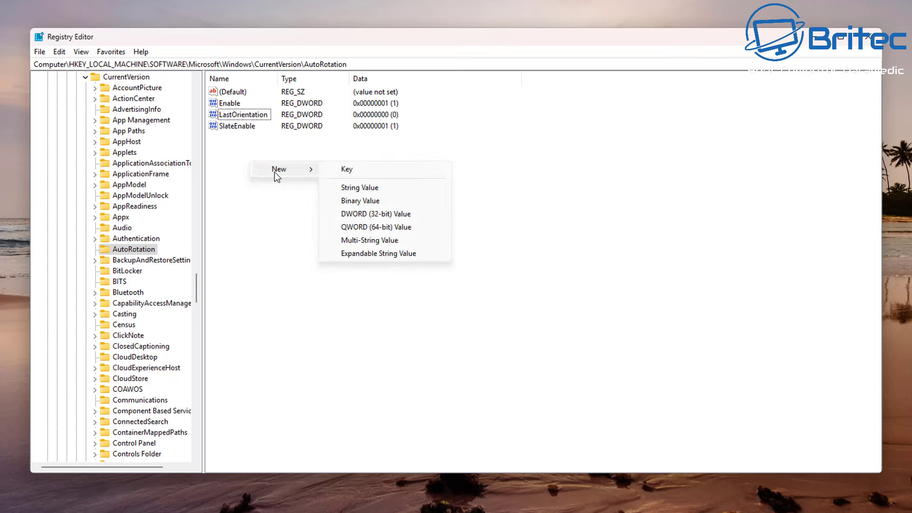
left_click(376, 215)
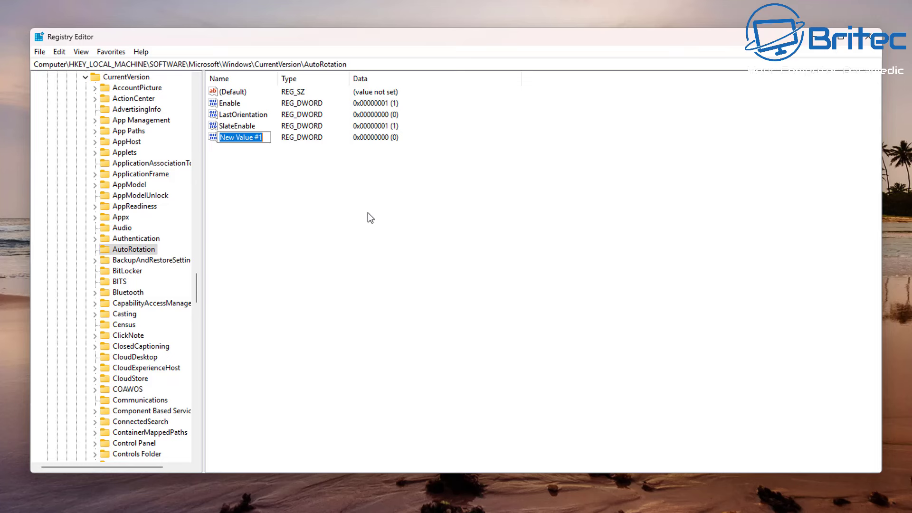
type("Sen")
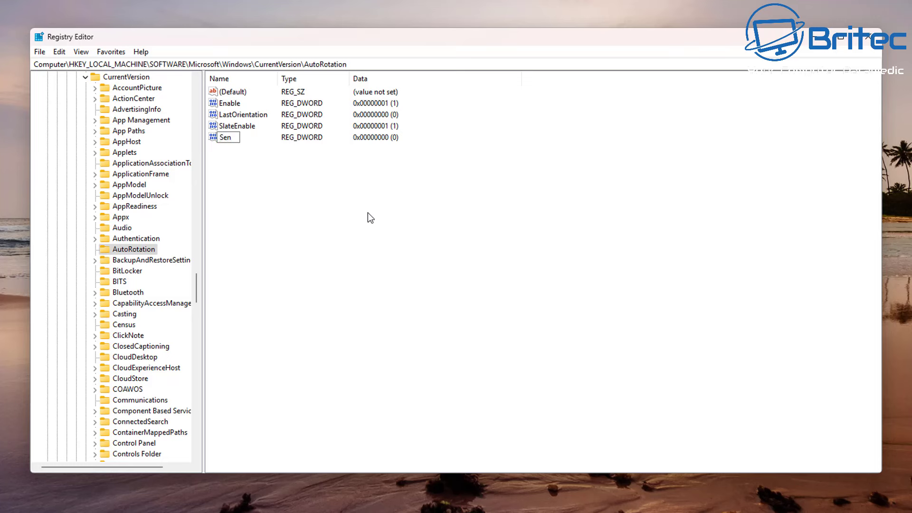
type("sorPresent")
key("Return")
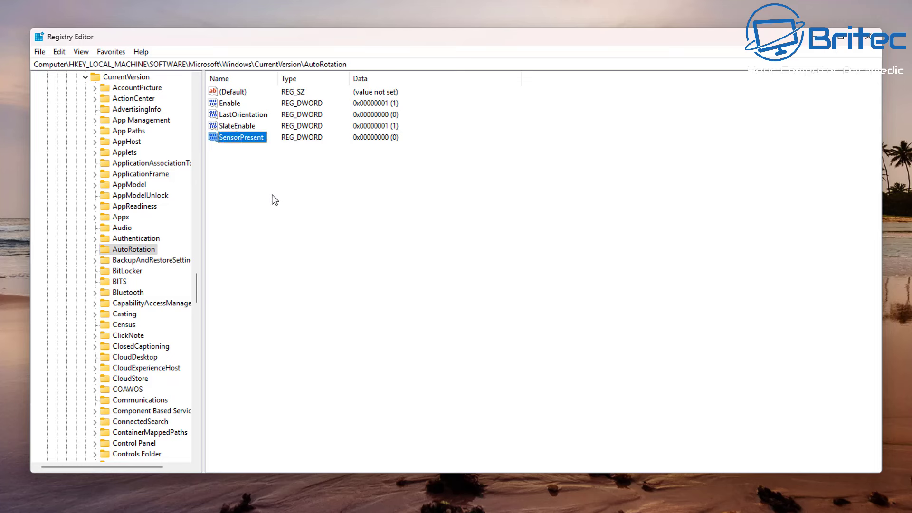
Step: Set SensorPresent's value data to 1
double_click(259, 139)
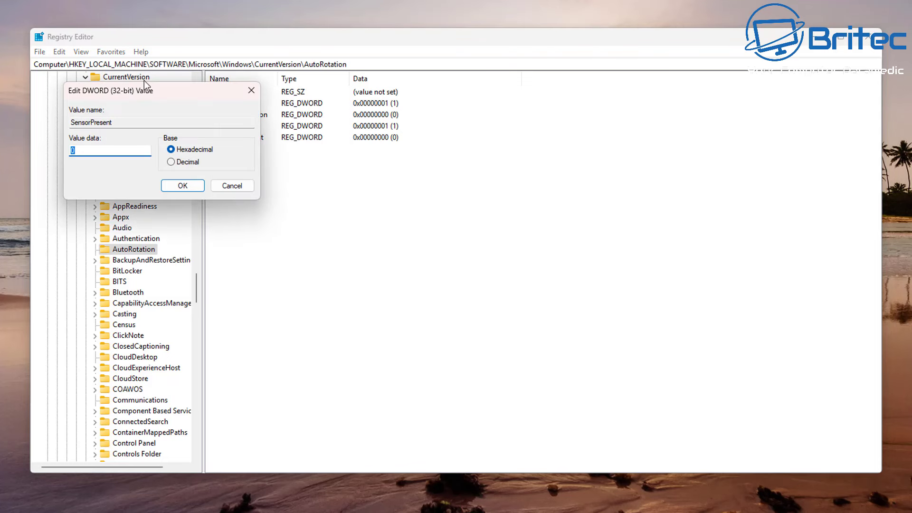
left_click_drag(151, 97, 309, 190)
type("1")
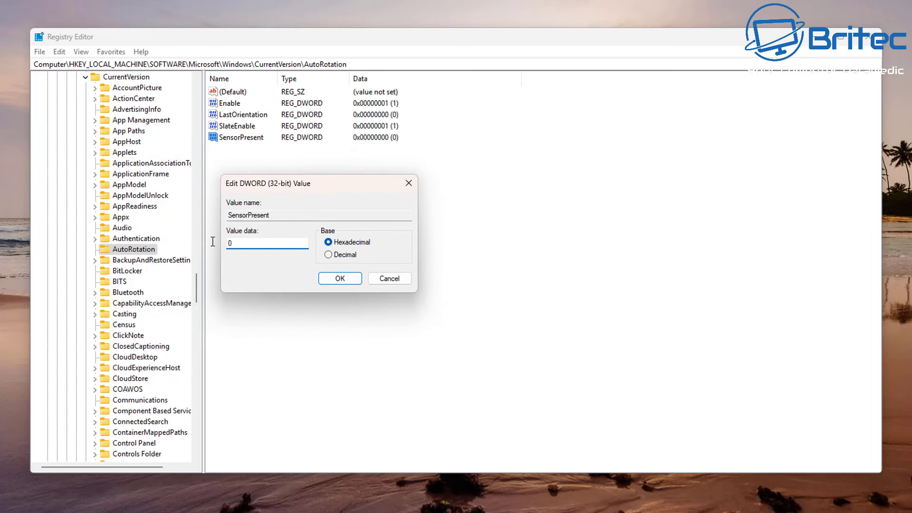
left_click(340, 279)
left_click(342, 285)
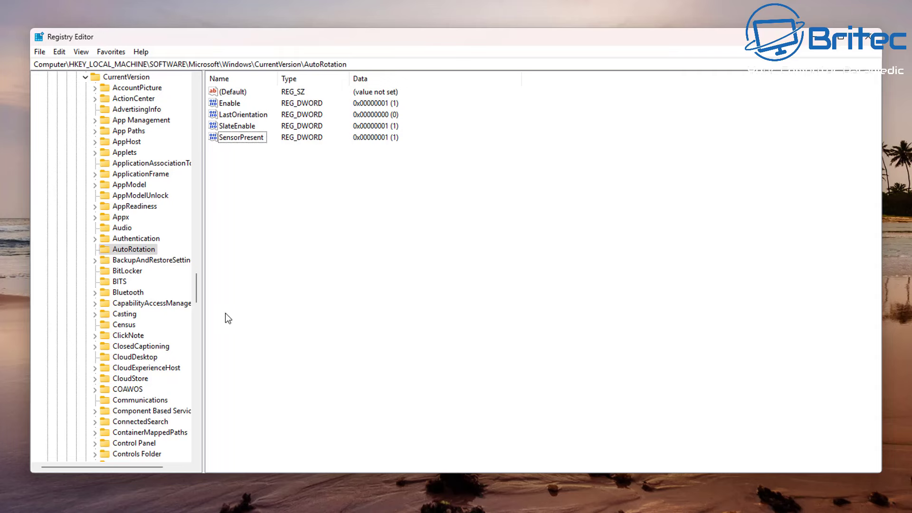
Step: Close Registry Editor and restart the PC from the Start power menu
left_click(868, 37)
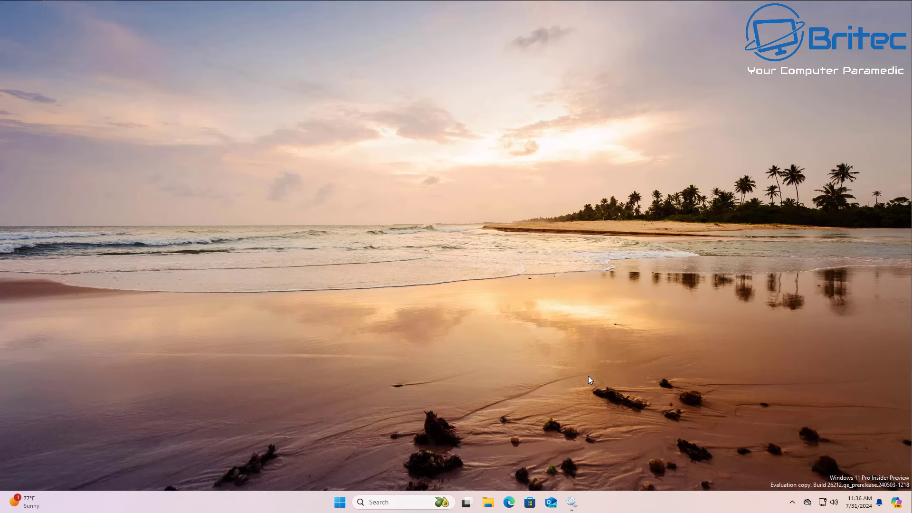
left_click(346, 502)
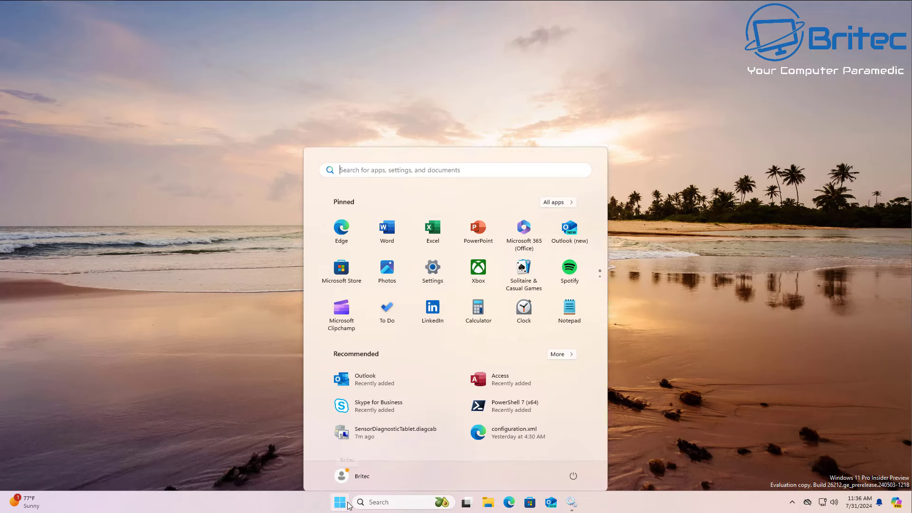
left_click(572, 470)
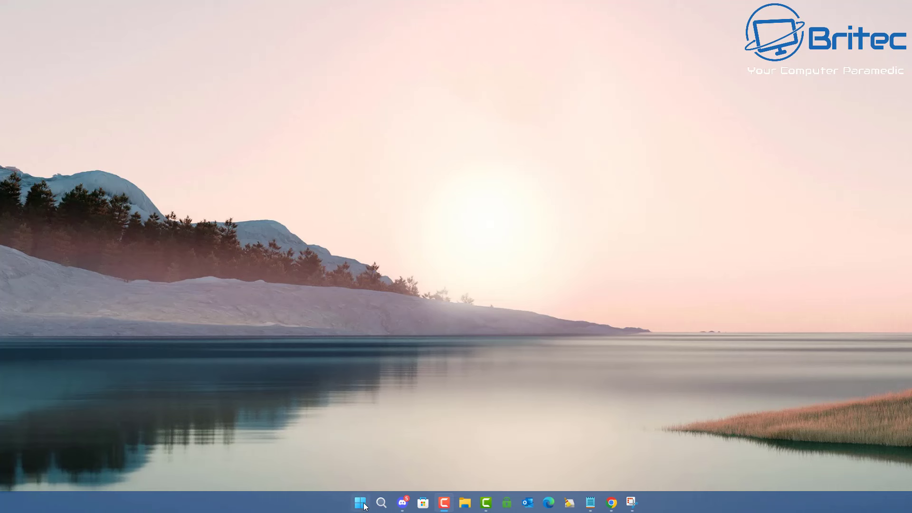
Step: Open Device Manager from the Win+X menu, enlarge it, and inspect the display adapters
right_click(360, 503)
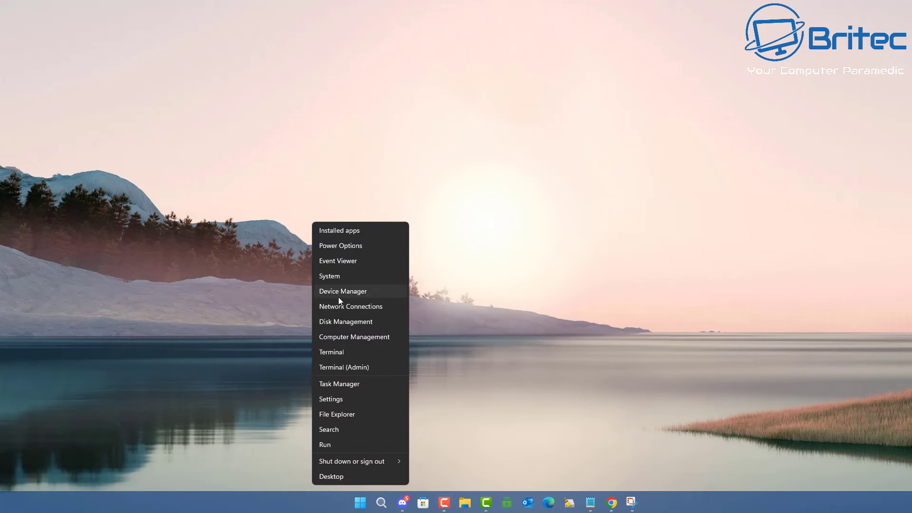
left_click(339, 298)
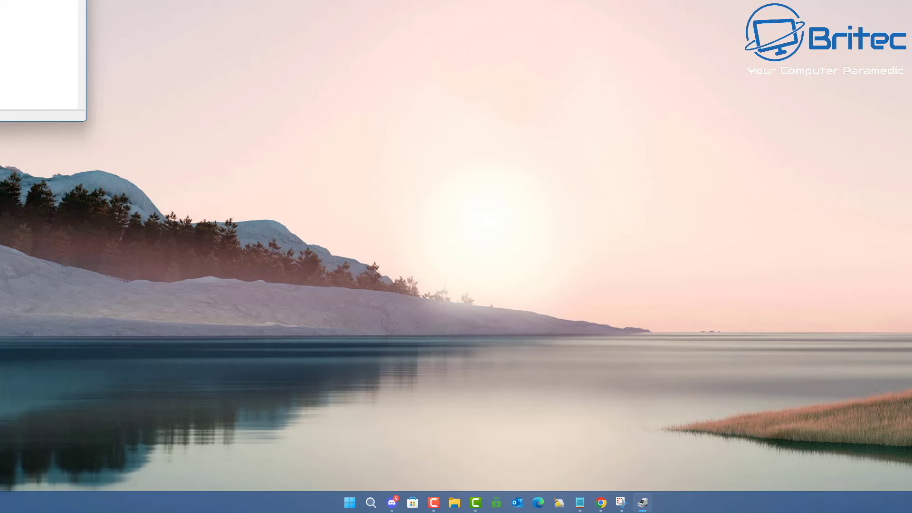
left_click_drag(167, 8, 238, 11)
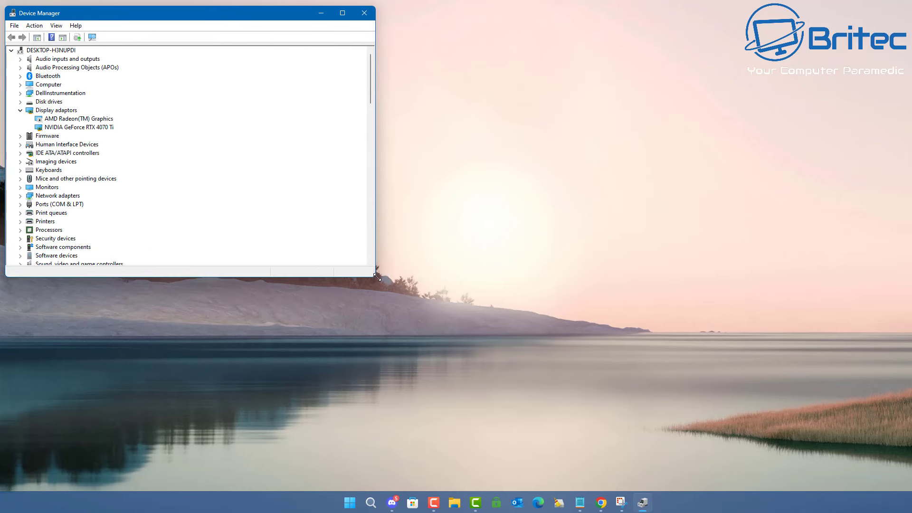
left_click_drag(377, 277, 632, 400)
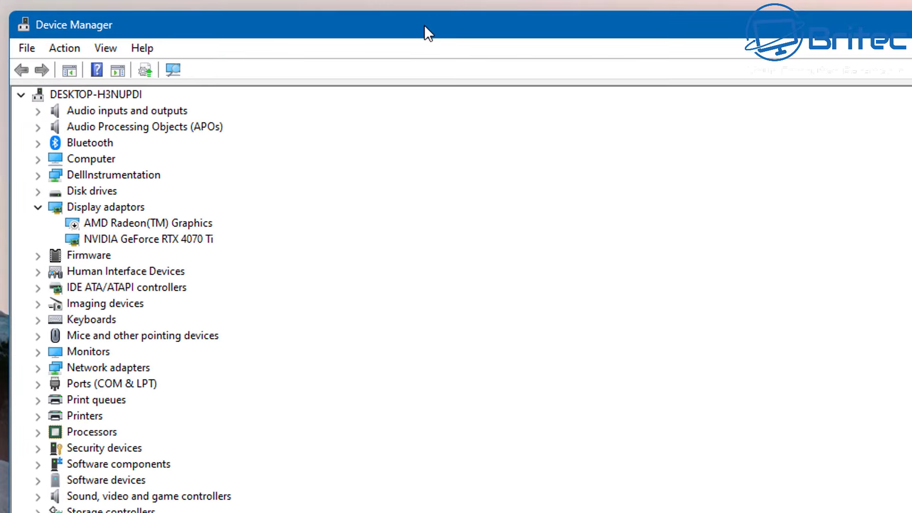
left_click(95, 94)
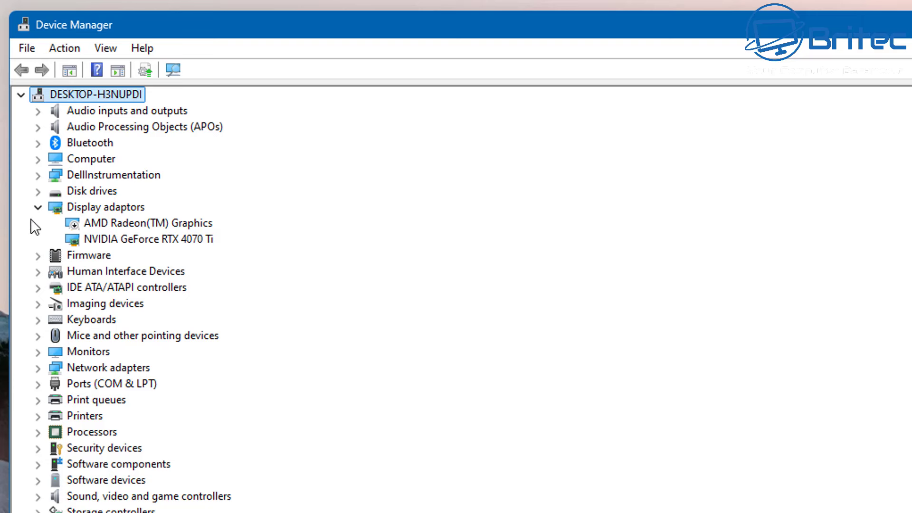
left_click(78, 223)
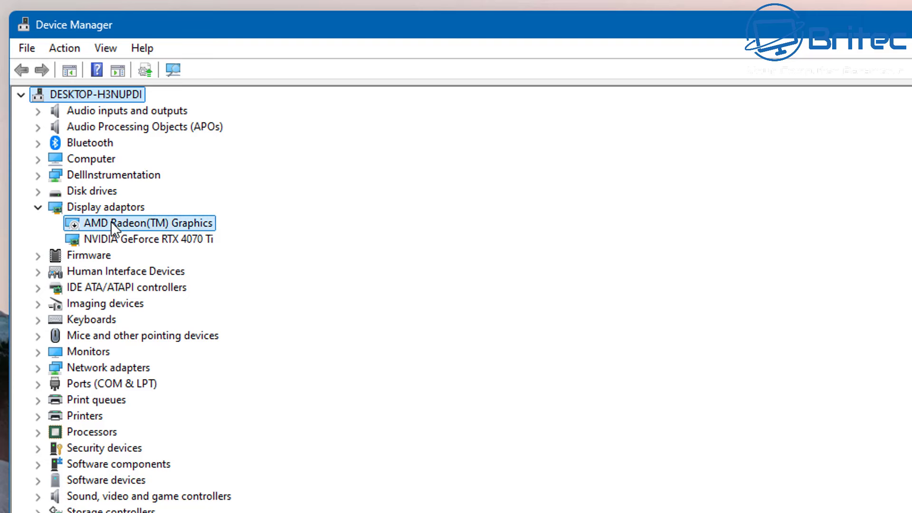
left_click(144, 238)
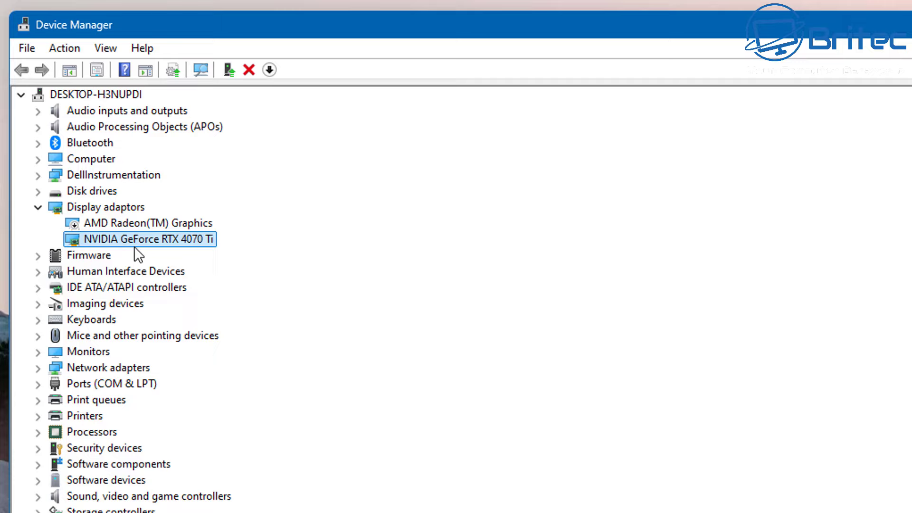
Step: Search automatically for an NVIDIA GeForce RTX 4070 Ti driver update; the best driver is already installed
right_click(136, 242)
left_click(259, 259)
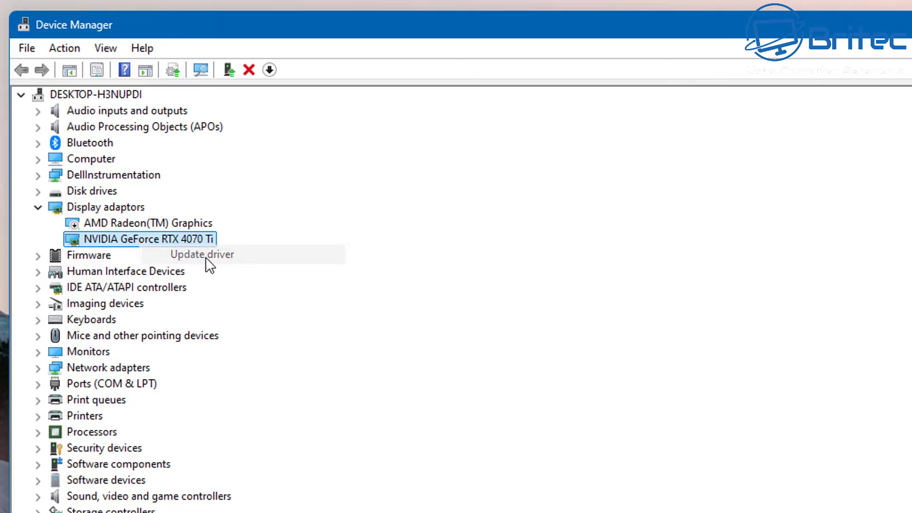
left_click(431, 383)
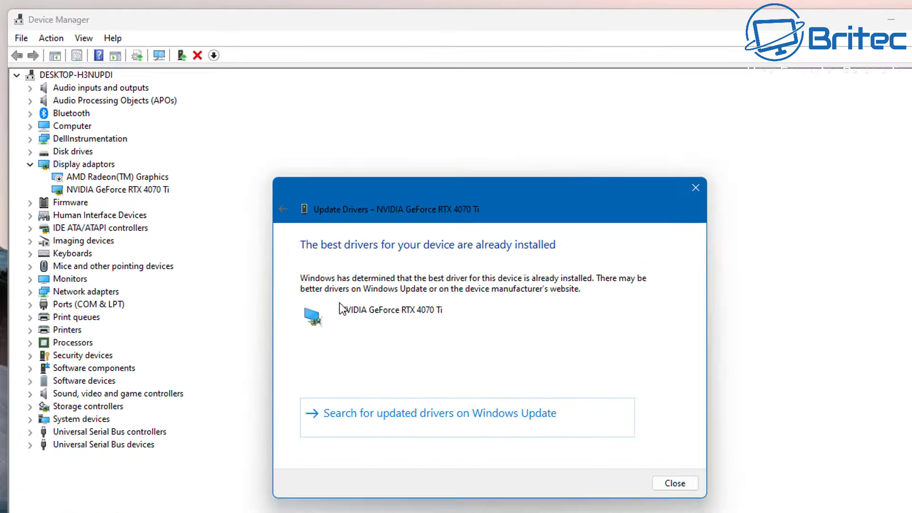
left_click(665, 180)
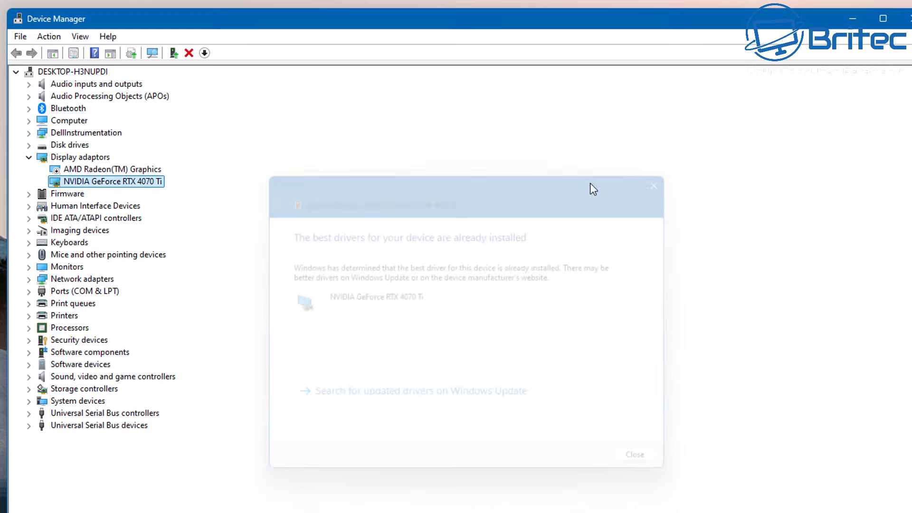
Step: Tick the optional VMware, Inc. - Display - 9.17.7.4 driver update and install it
left_click(98, 170)
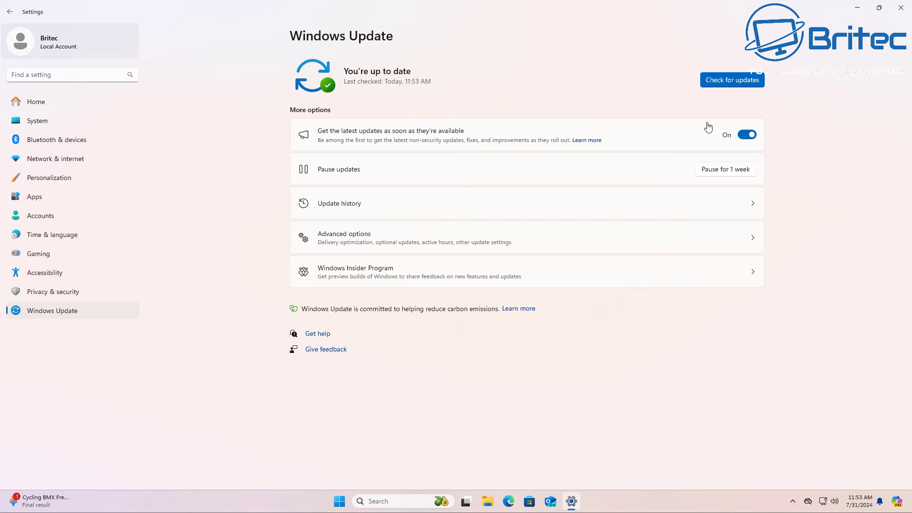
left_click(527, 243)
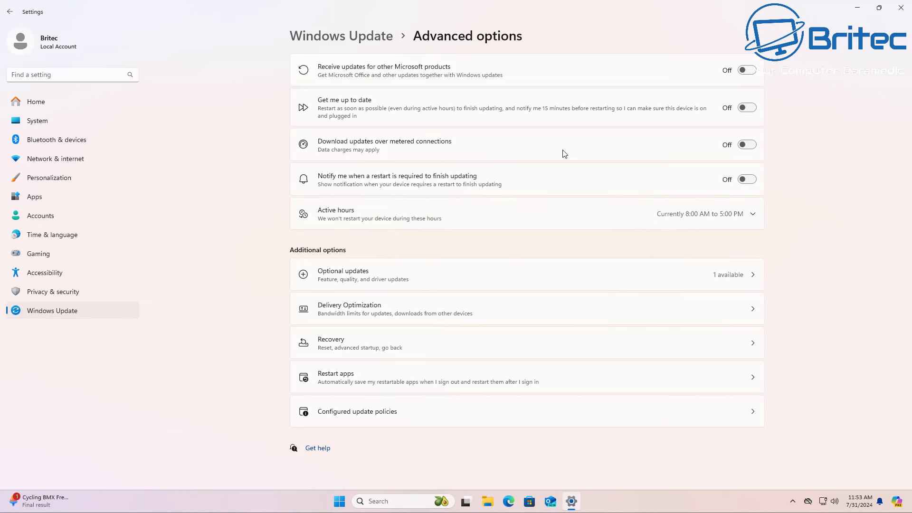
left_click(467, 288)
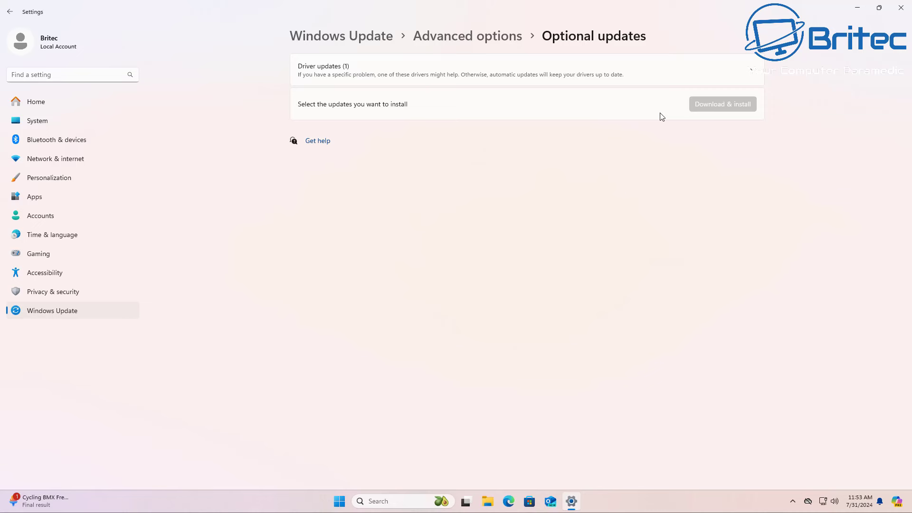
left_click(753, 71)
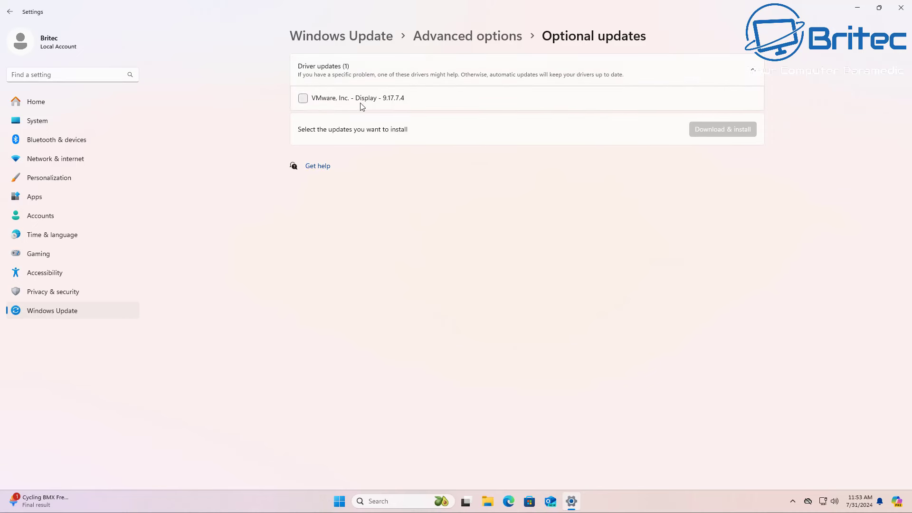
left_click(302, 99)
left_click(728, 133)
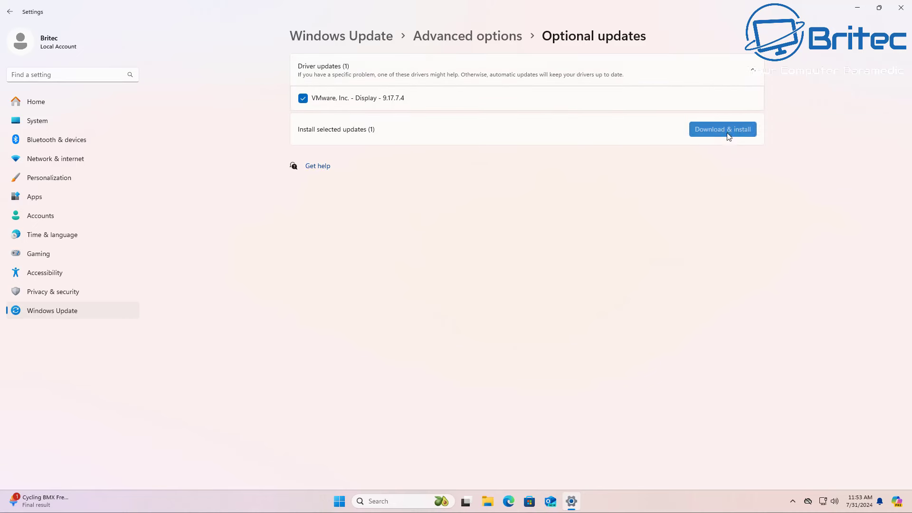